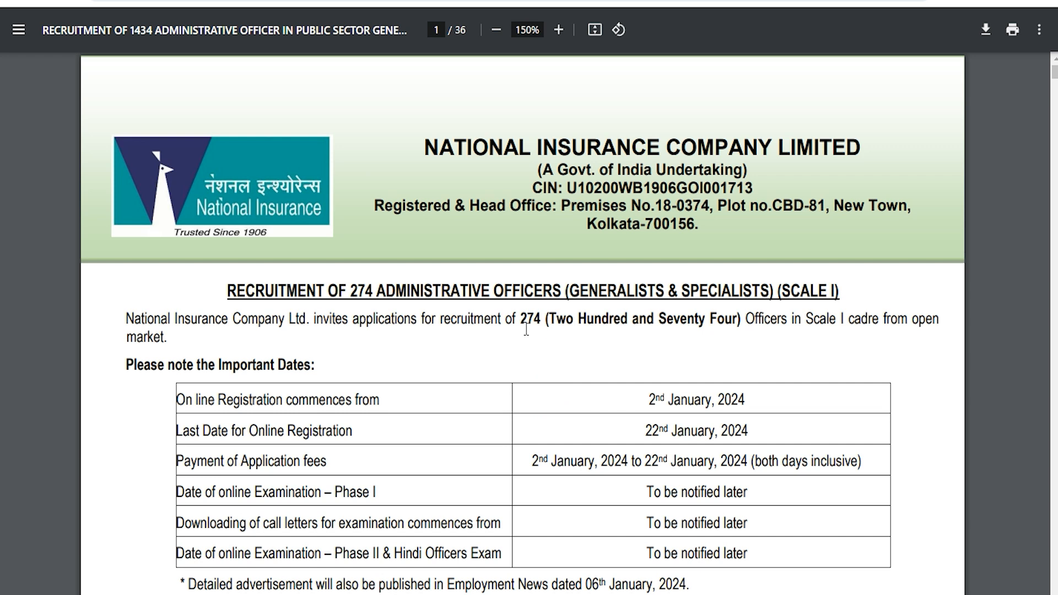
Highlight the number of posts in the recruitment article's title and scroll through the article.
{"action": "left_click_drag", "start_coordinate": [354, 289], "coordinate": [693, 293]}
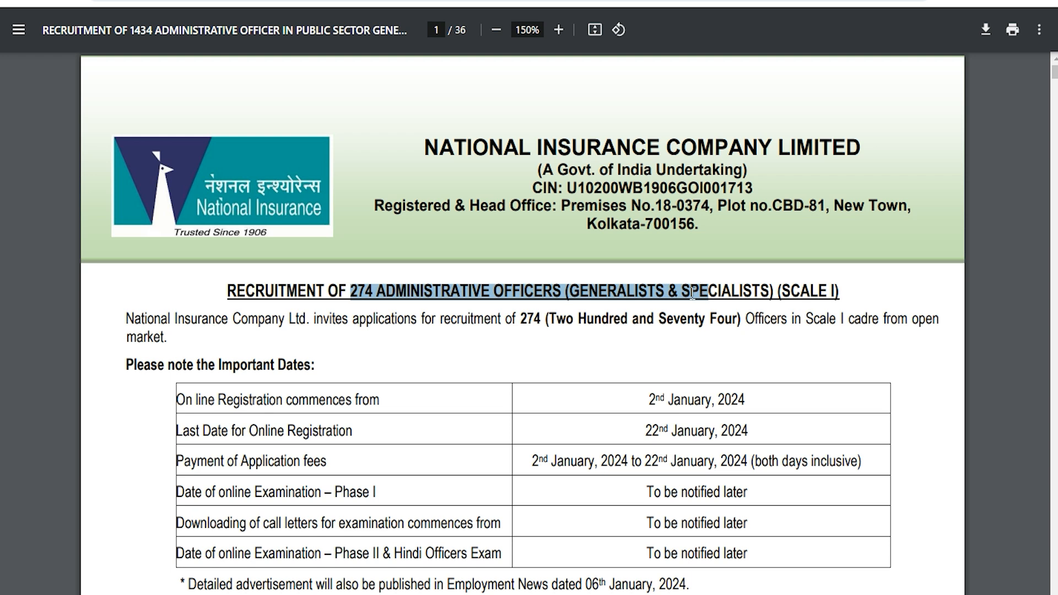
{"action": "scroll", "coordinate": [475, 378], "scroll_direction": "down", "scroll_amount": 15}
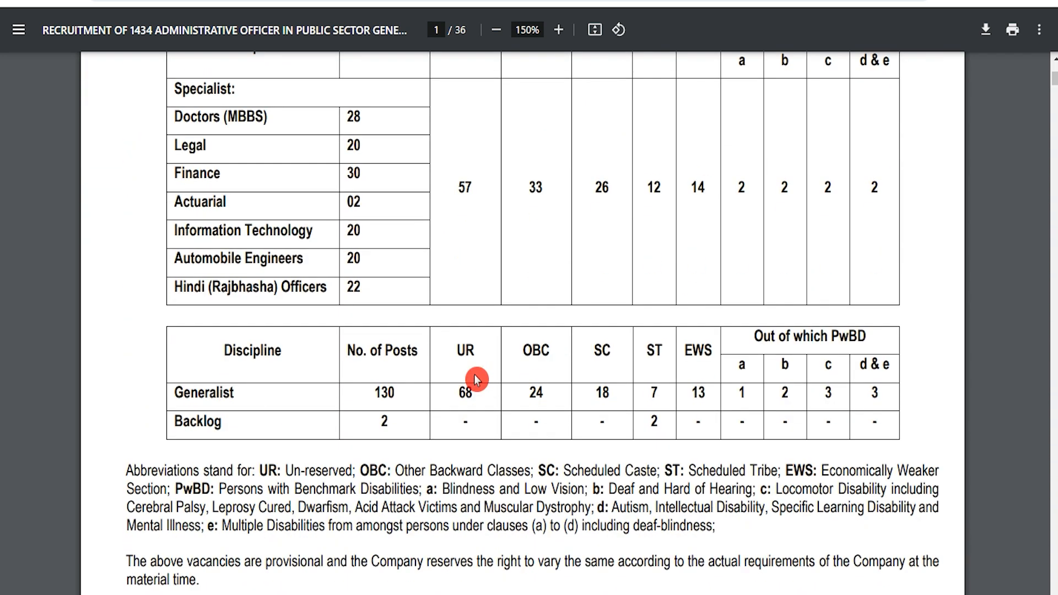
{"action": "scroll", "coordinate": [475, 379], "scroll_direction": "up", "scroll_amount": 5}
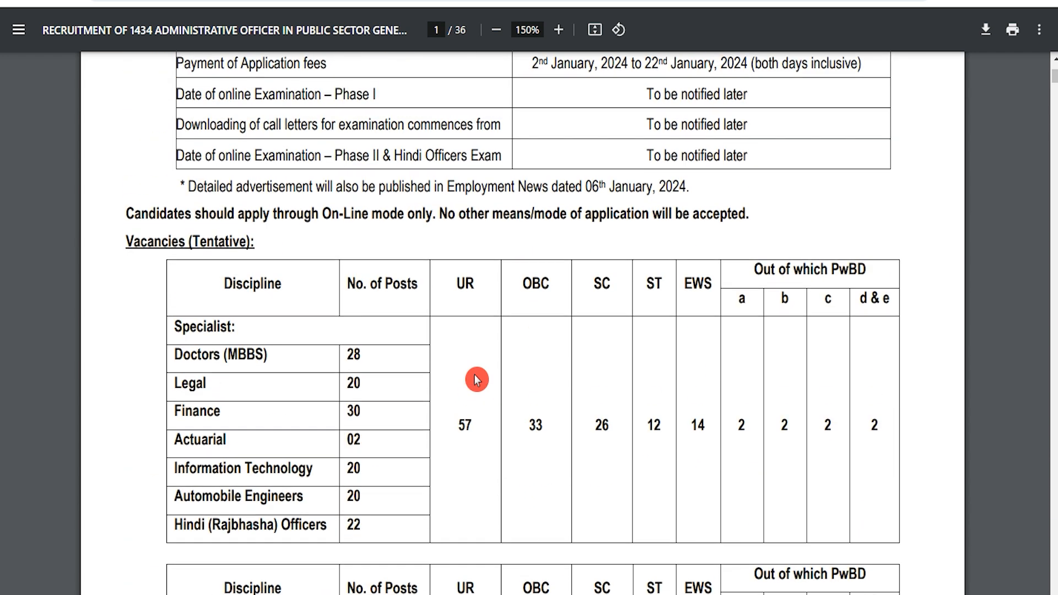
{"action": "scroll", "coordinate": [477, 379], "scroll_direction": "up", "scroll_amount": 5}
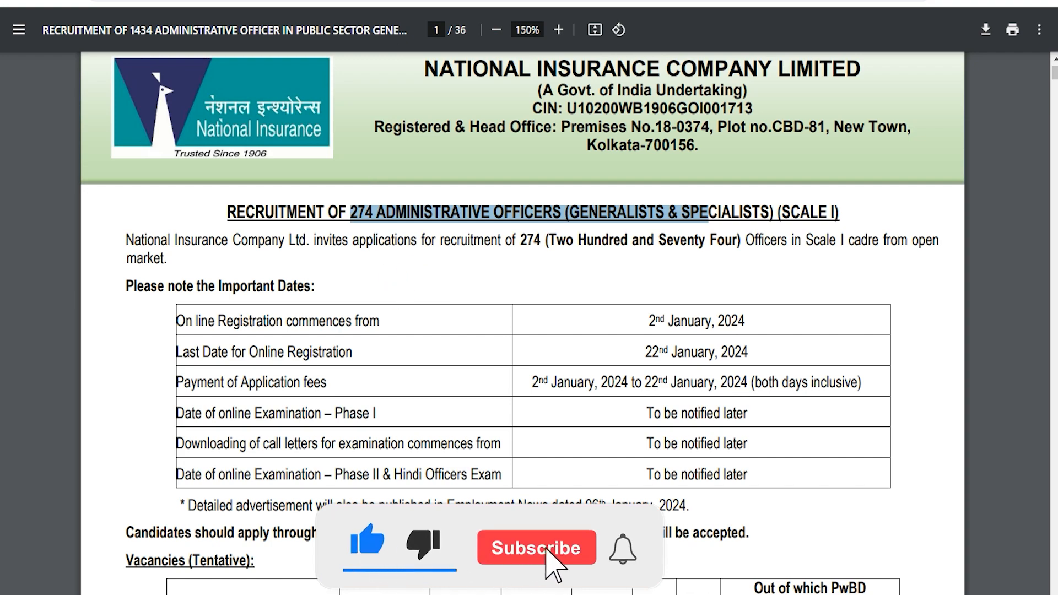
Switch to the National Insurance website and browse its navigation menus.
{"action": "left_click", "coordinate": [331, 0]}
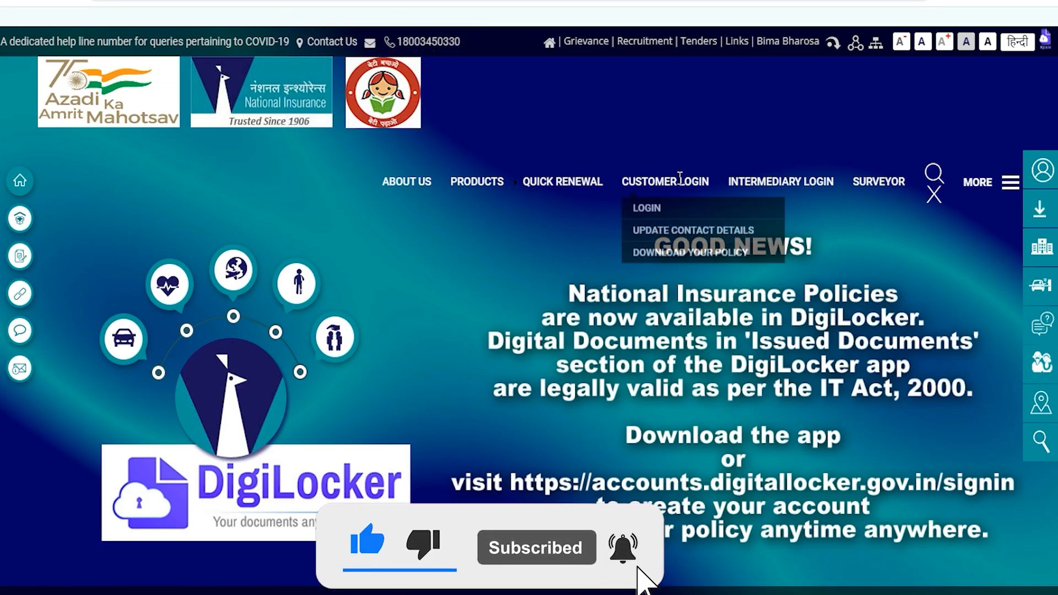
{"action": "left_click", "coordinate": [635, 196]}
{"action": "mouse_move", "coordinate": [411, 179]}
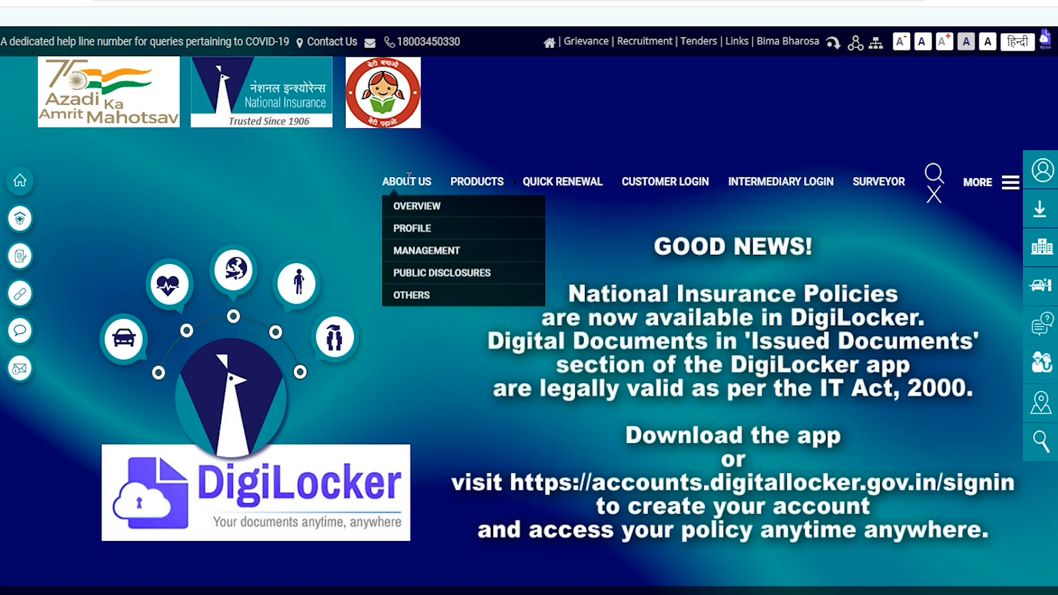
{"action": "scroll", "coordinate": [474, 349], "scroll_direction": "down", "scroll_amount": 8}
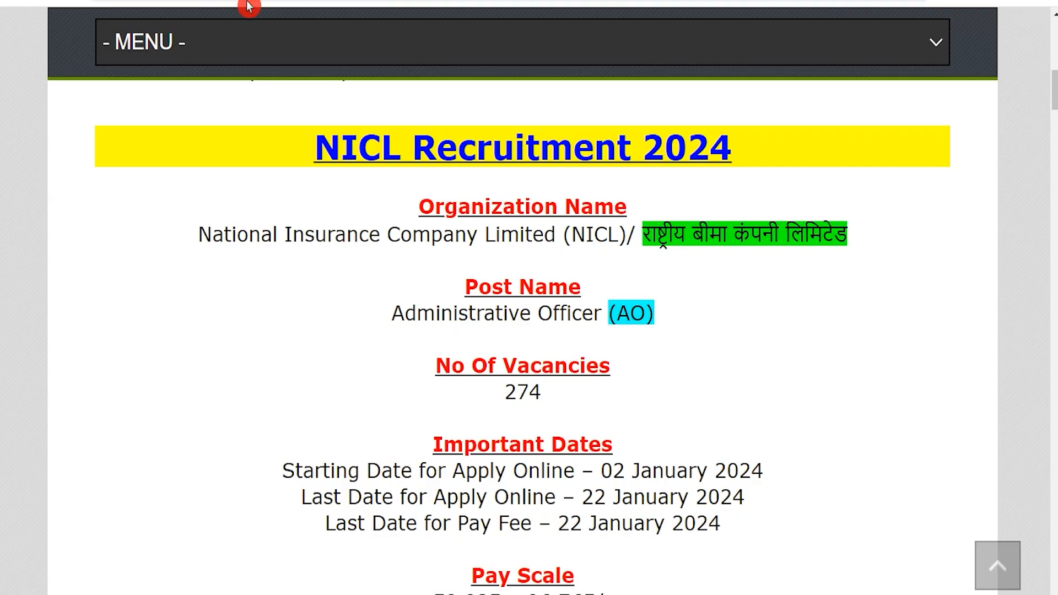
{"action": "left_click_drag", "start_coordinate": [319, 144], "coordinate": [724, 142]}
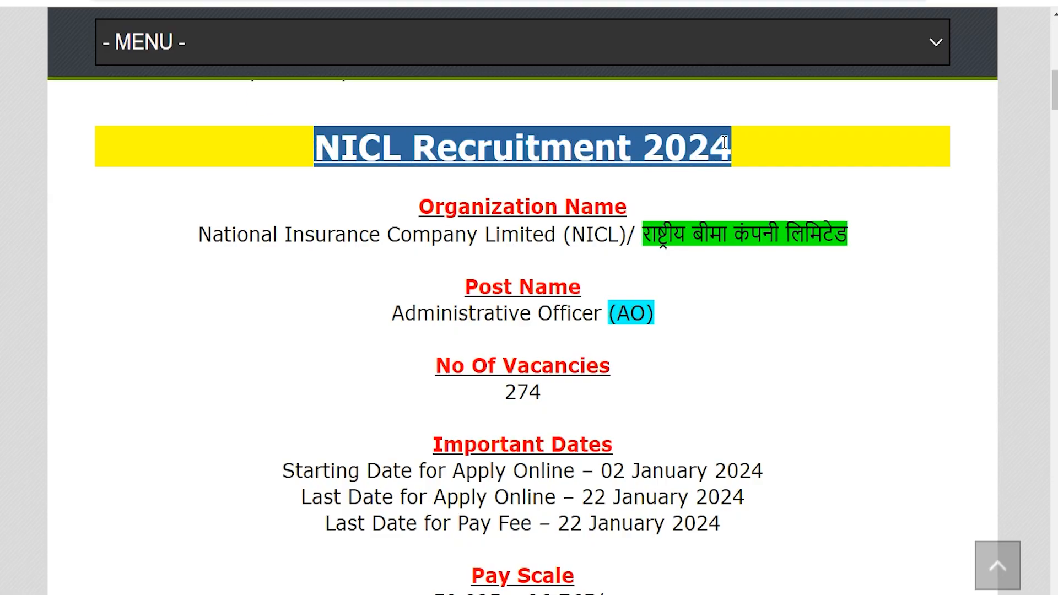
{"action": "left_click_drag", "start_coordinate": [223, 236], "coordinate": [627, 237]}
{"action": "left_click_drag", "start_coordinate": [406, 313], "coordinate": [612, 353]}
{"action": "left_click_drag", "start_coordinate": [506, 393], "coordinate": [543, 388]}
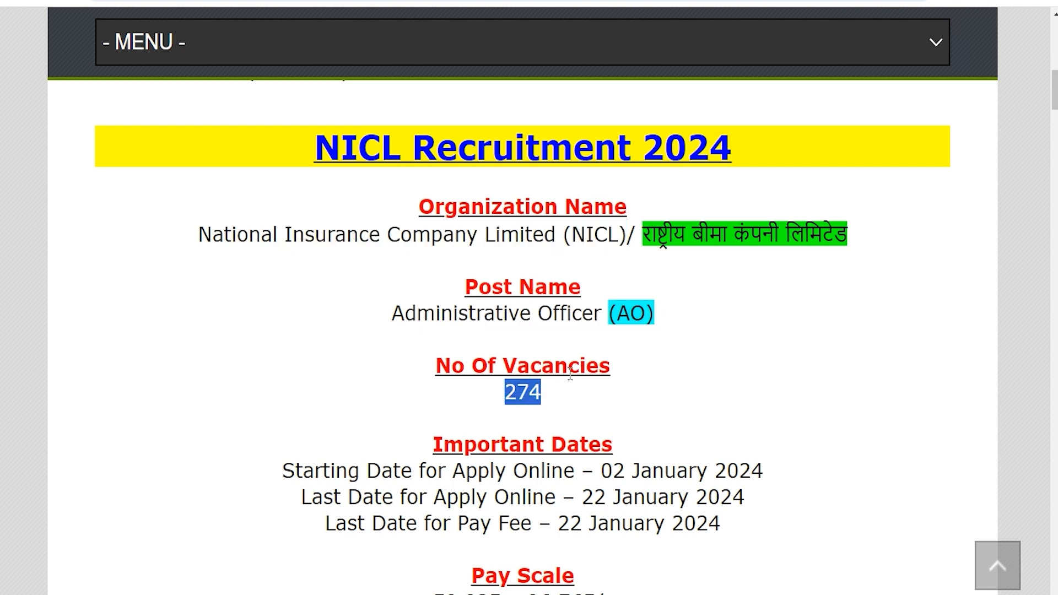
{"action": "left_click_drag", "start_coordinate": [606, 472], "coordinate": [762, 464]}
{"action": "left_click_drag", "start_coordinate": [583, 497], "coordinate": [745, 496]}
{"action": "scroll", "coordinate": [513, 445], "scroll_direction": "down", "scroll_amount": 2}
{"action": "scroll", "coordinate": [512, 444], "scroll_direction": "down", "scroll_amount": 2}
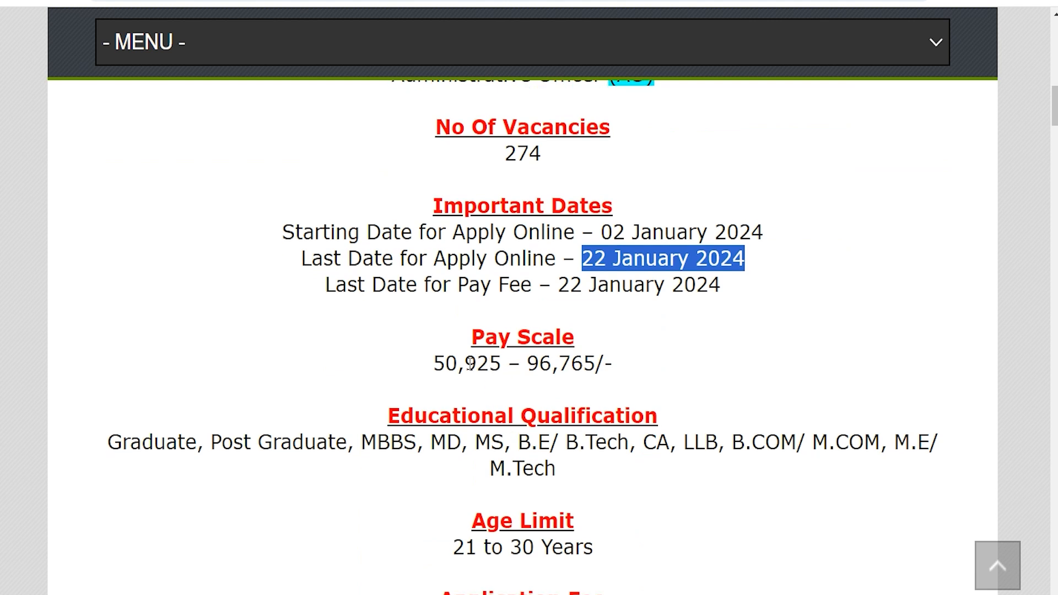
{"action": "scroll", "coordinate": [469, 363], "scroll_direction": "down", "scroll_amount": 6}
{"action": "left_click", "coordinate": [454, 416]}
{"action": "scroll", "coordinate": [452, 417], "scroll_direction": "down", "scroll_amount": 4}
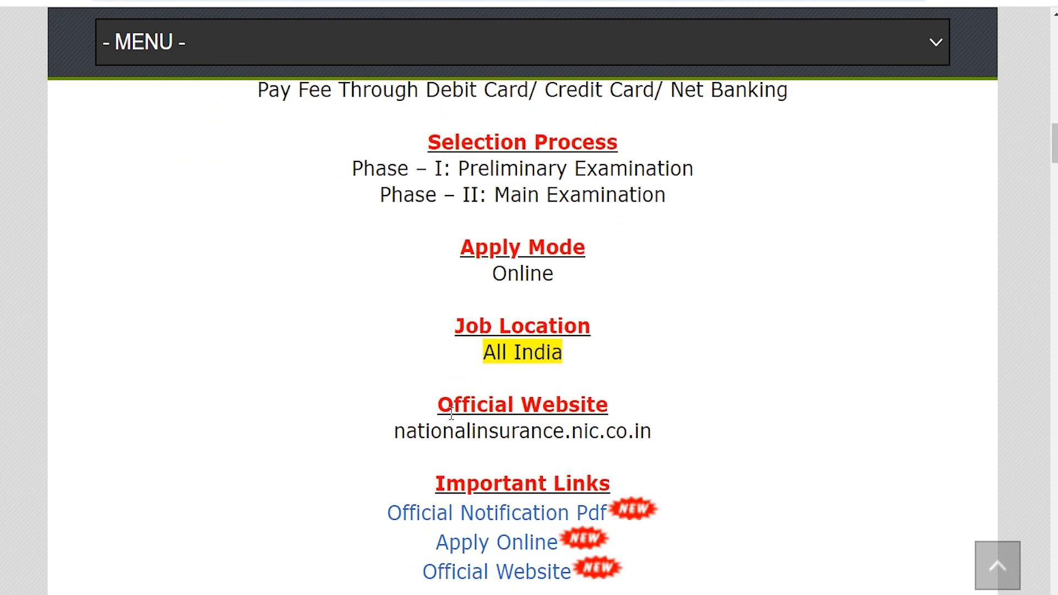
{"action": "left_click_drag", "start_coordinate": [445, 483], "coordinate": [571, 478]}
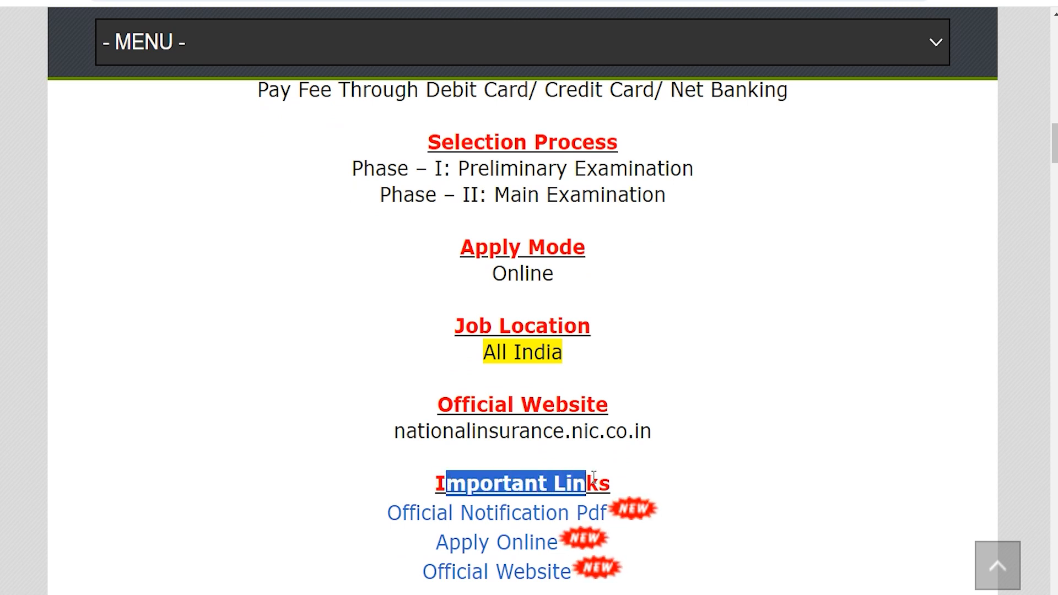
{"action": "scroll", "coordinate": [593, 476], "scroll_direction": "down", "scroll_amount": 1}
{"action": "left_click_drag", "start_coordinate": [368, 475], "coordinate": [591, 479]}
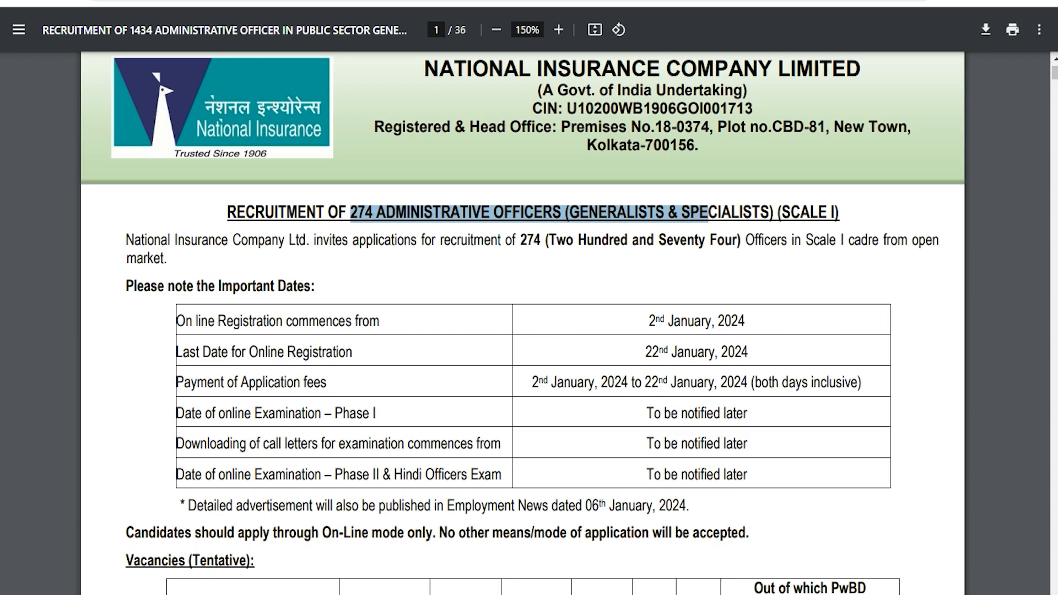
{"action": "left_click_drag", "start_coordinate": [244, 353], "coordinate": [346, 356]}
{"action": "left_click_drag", "start_coordinate": [245, 319], "coordinate": [327, 320]}
{"action": "left_click", "coordinate": [389, 356]}
{"action": "scroll", "coordinate": [388, 357], "scroll_direction": "down", "scroll_amount": 5}
{"action": "scroll", "coordinate": [389, 356], "scroll_direction": "down", "scroll_amount": 4}
{"action": "scroll", "coordinate": [388, 356], "scroll_direction": "up", "scroll_amount": 10}
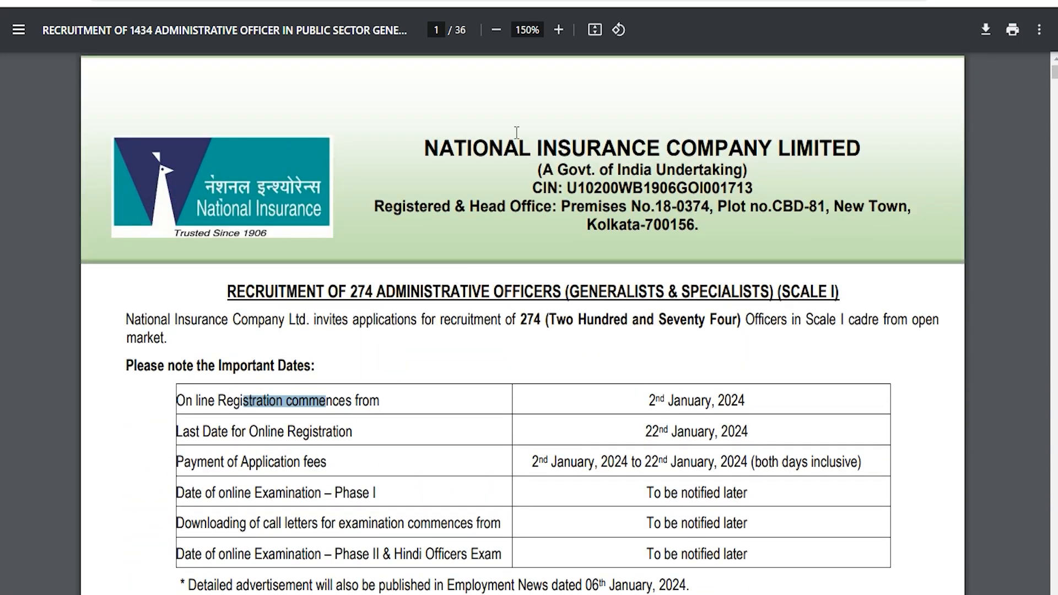
{"action": "left_click", "coordinate": [215, 1]}
{"action": "left_click_drag", "start_coordinate": [421, 512], "coordinate": [557, 513]}
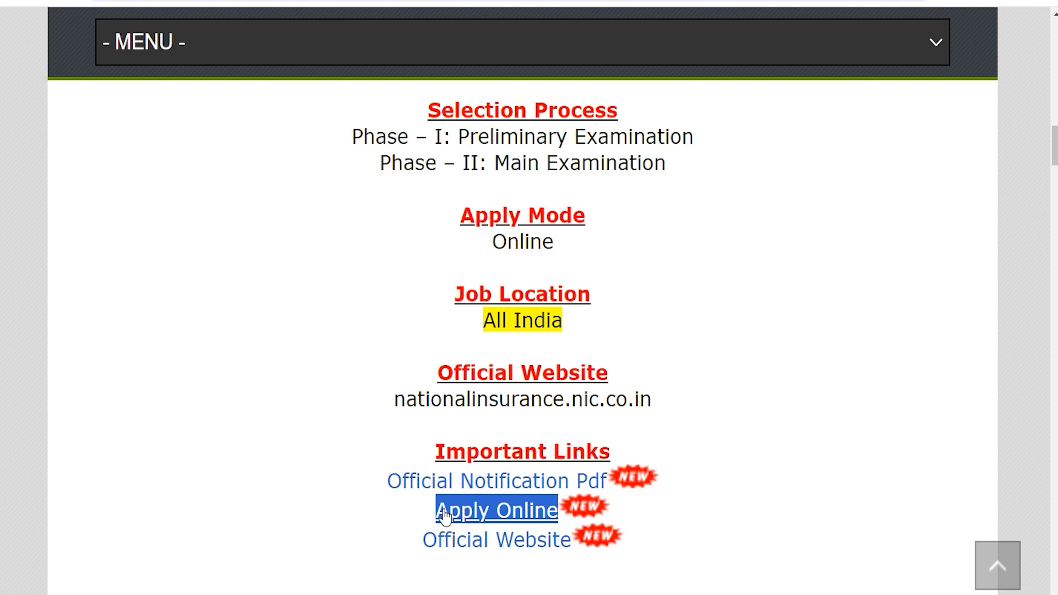
{"action": "left_click", "coordinate": [398, 517]}
Highlight the Apply Online link and follow it to the NICL recruitment portal.
{"action": "left_click_drag", "start_coordinate": [435, 512], "coordinate": [557, 513]}
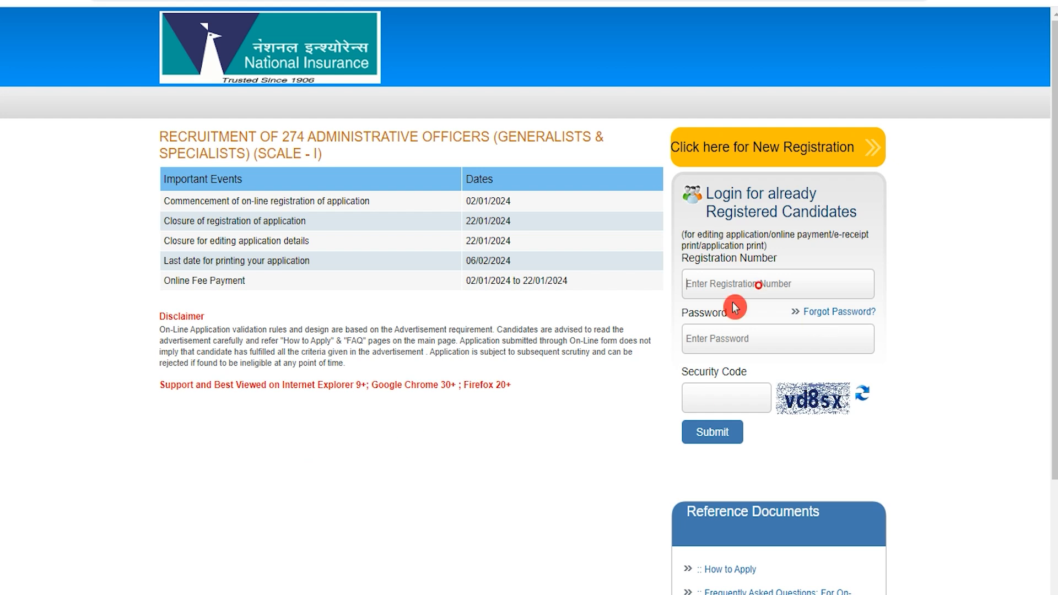
{"action": "left_click", "coordinate": [726, 398]}
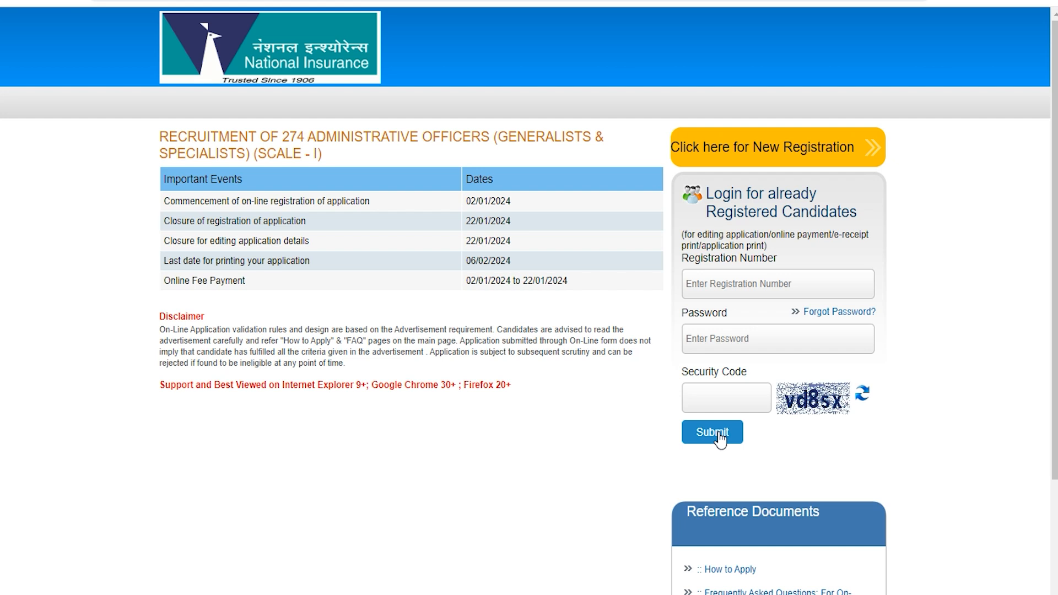
Start a new registration and fill in the name and mobile number fields.
{"action": "left_click", "coordinate": [816, 154]}
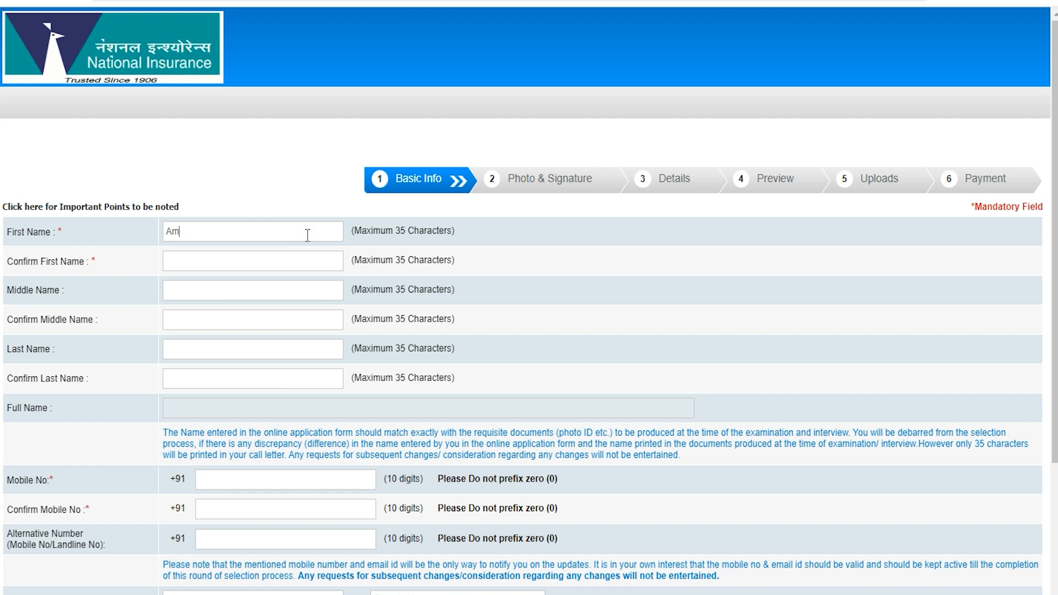
{"action": "key", "text": "Tab"}
{"action": "left_click", "coordinate": [224, 290]}
{"action": "scroll", "coordinate": [214, 384], "scroll_direction": "down", "scroll_amount": 1}
{"action": "left_click", "coordinate": [23, 398]}
{"action": "scroll", "coordinate": [188, 392], "scroll_direction": "down", "scroll_amount": 1}
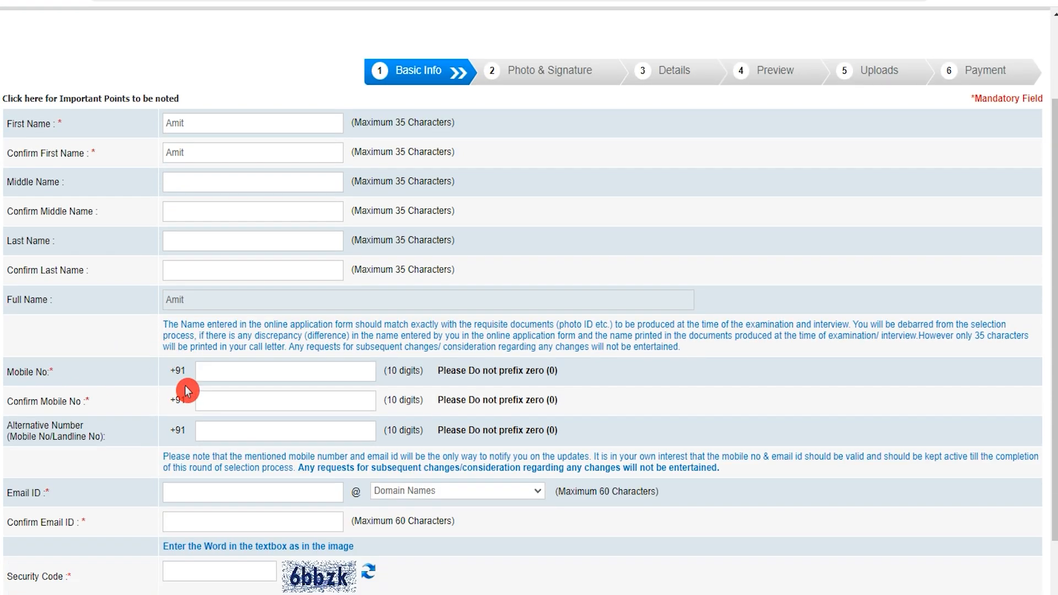
{"action": "left_click", "coordinate": [27, 352]}
{"action": "left_click", "coordinate": [226, 352]}
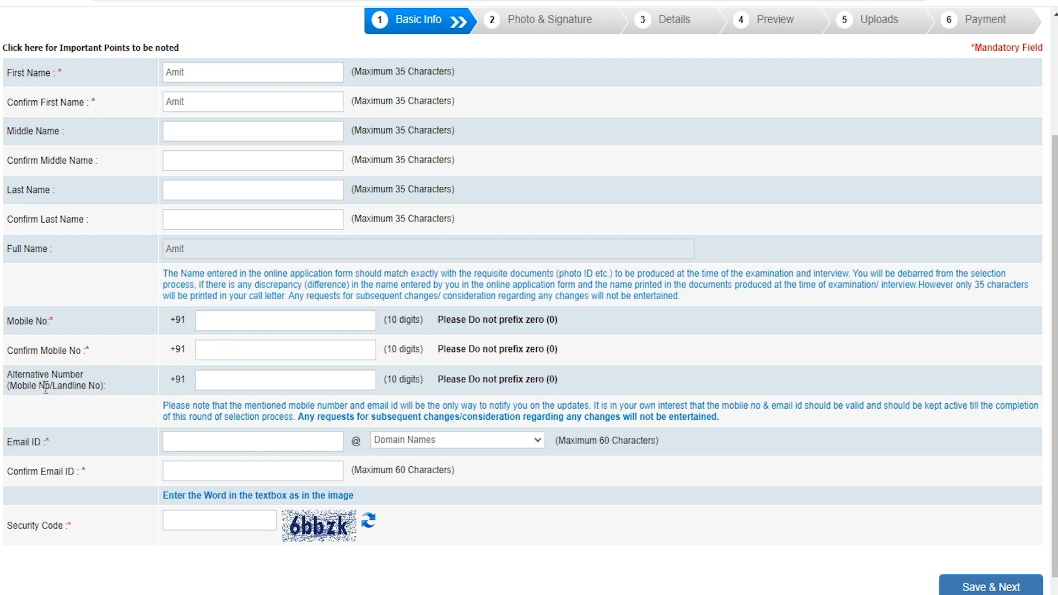
{"action": "left_click", "coordinate": [164, 380]}
{"action": "left_click", "coordinate": [235, 384]}
Enter and confirm the e-mail ID on gmail.com, fill the security code, and save.
{"action": "left_click", "coordinate": [230, 439]}
{"action": "type", "text": "abc"}
{"action": "left_click", "coordinate": [436, 441]}
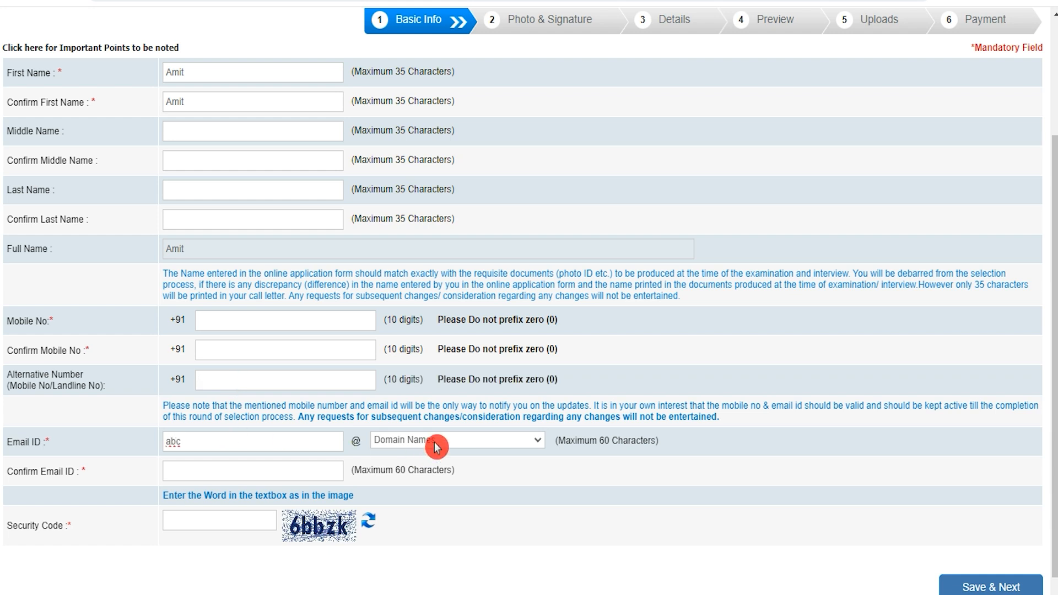
{"action": "left_click", "coordinate": [434, 467]}
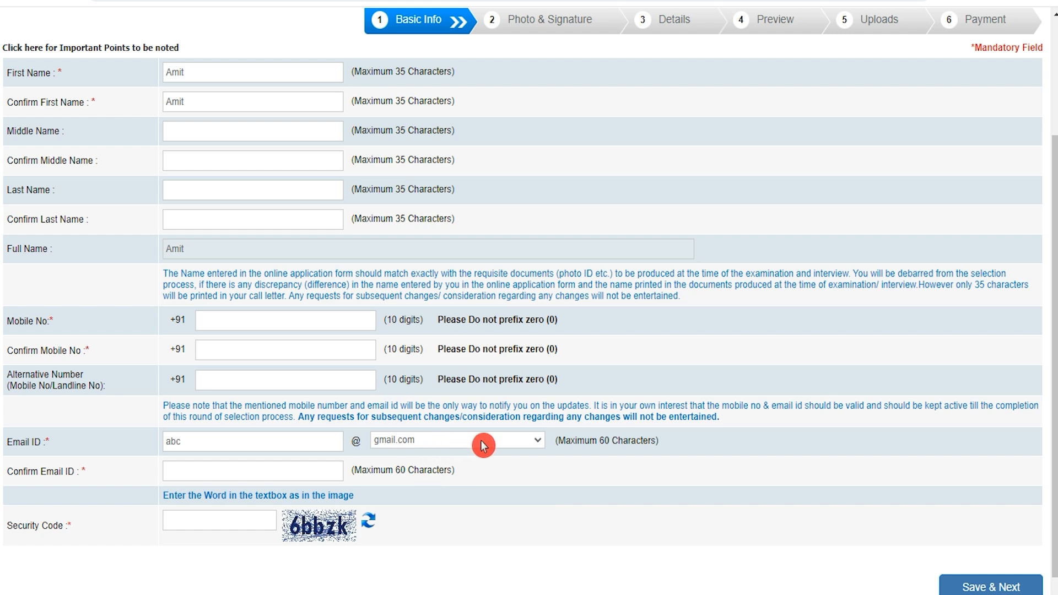
{"action": "left_click", "coordinate": [231, 471]}
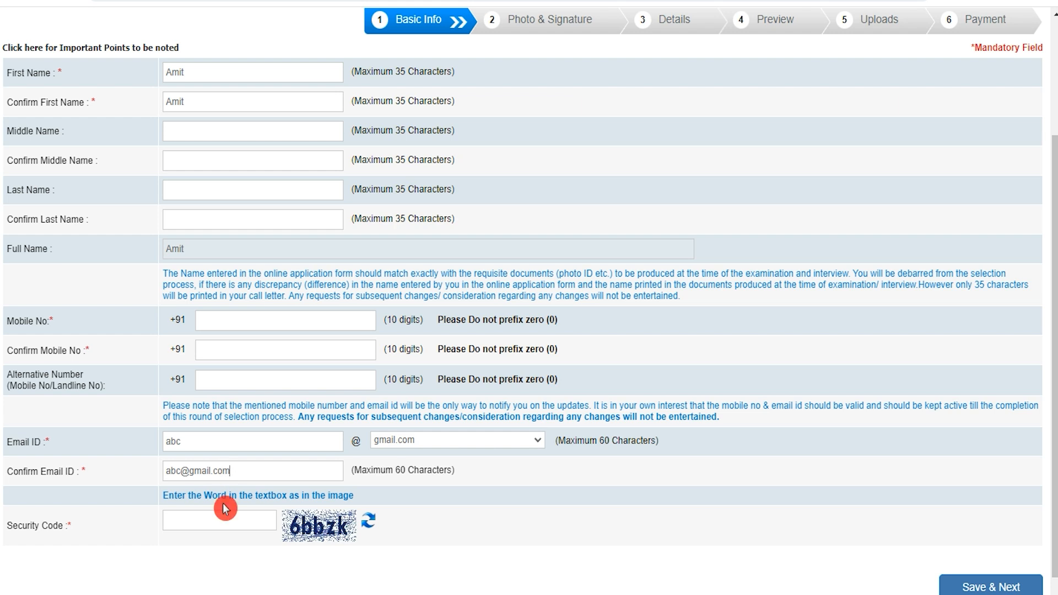
{"action": "left_click", "coordinate": [216, 520]}
{"action": "scroll", "coordinate": [312, 531], "scroll_direction": "down", "scroll_amount": 1}
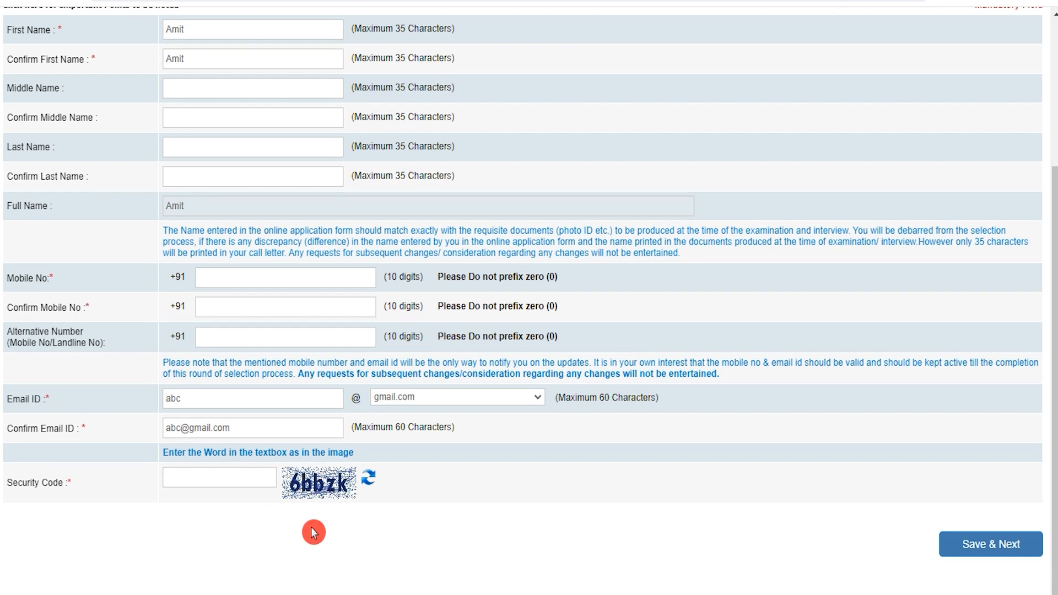
{"action": "left_click", "coordinate": [998, 549]}
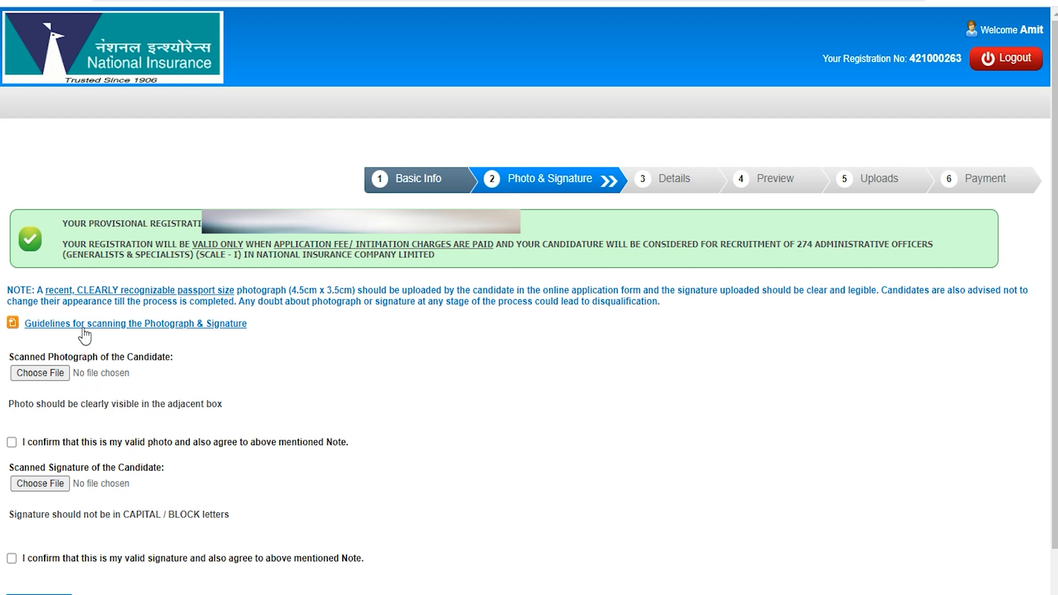
Review the photo and signature scanning guidelines, noting the 20–50 kb photo size limit.
{"action": "left_click", "coordinate": [219, 331]}
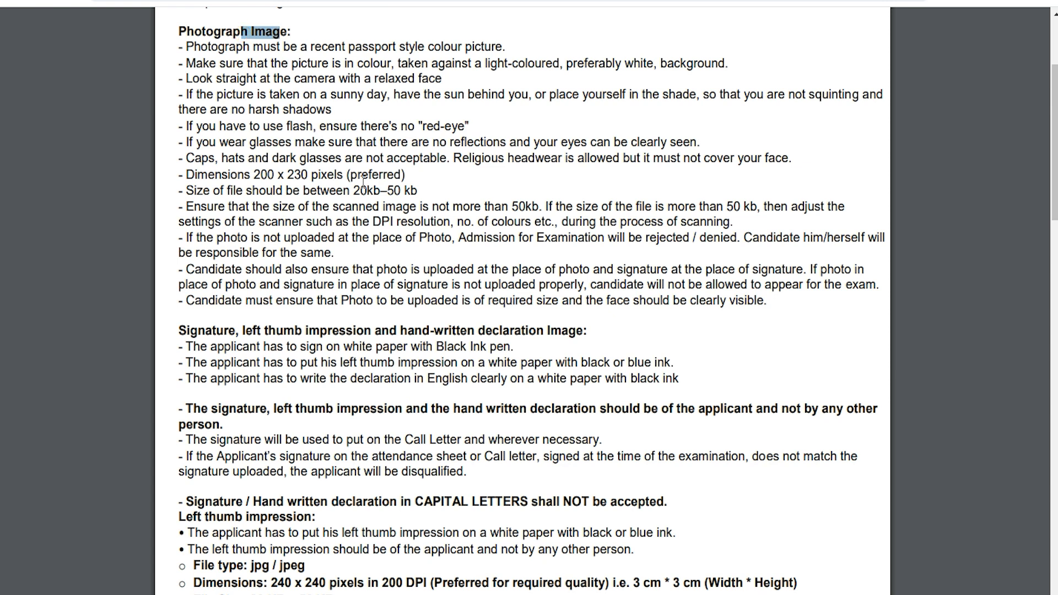
{"action": "left_click_drag", "start_coordinate": [355, 187], "coordinate": [415, 186]}
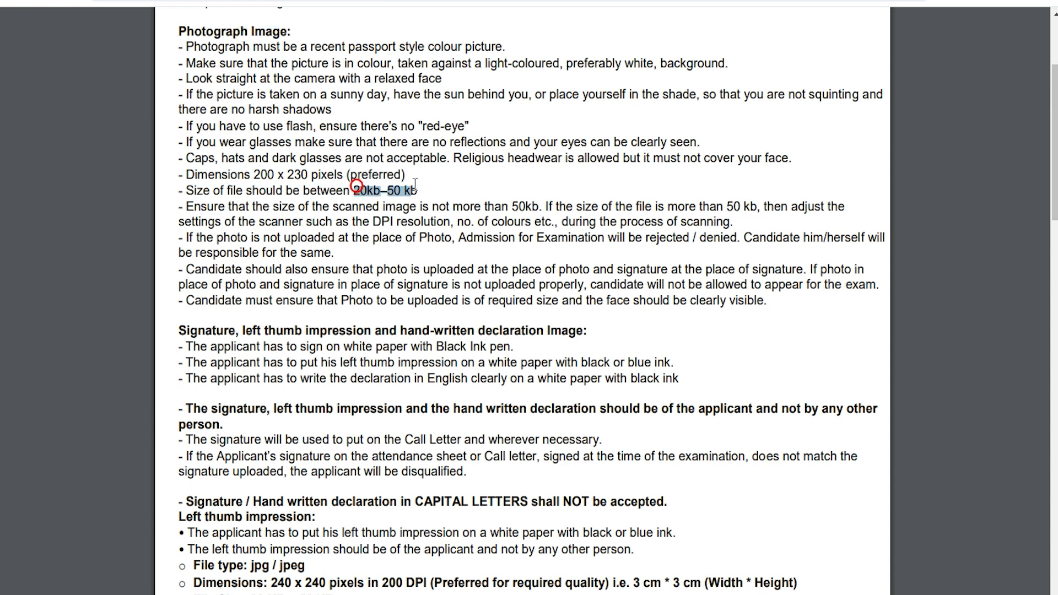
{"action": "left_click", "coordinate": [280, 591]}
{"action": "scroll", "coordinate": [349, 545], "scroll_direction": "down", "scroll_amount": 2}
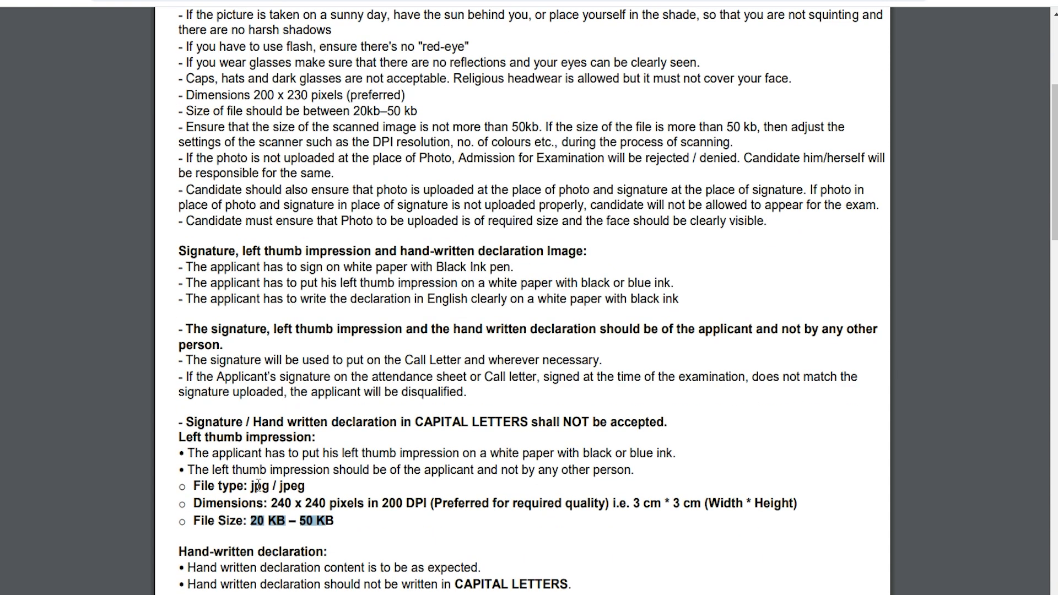
{"action": "left_click_drag", "start_coordinate": [246, 486], "coordinate": [305, 487]}
{"action": "scroll", "coordinate": [460, 403], "scroll_direction": "up", "scroll_amount": 2}
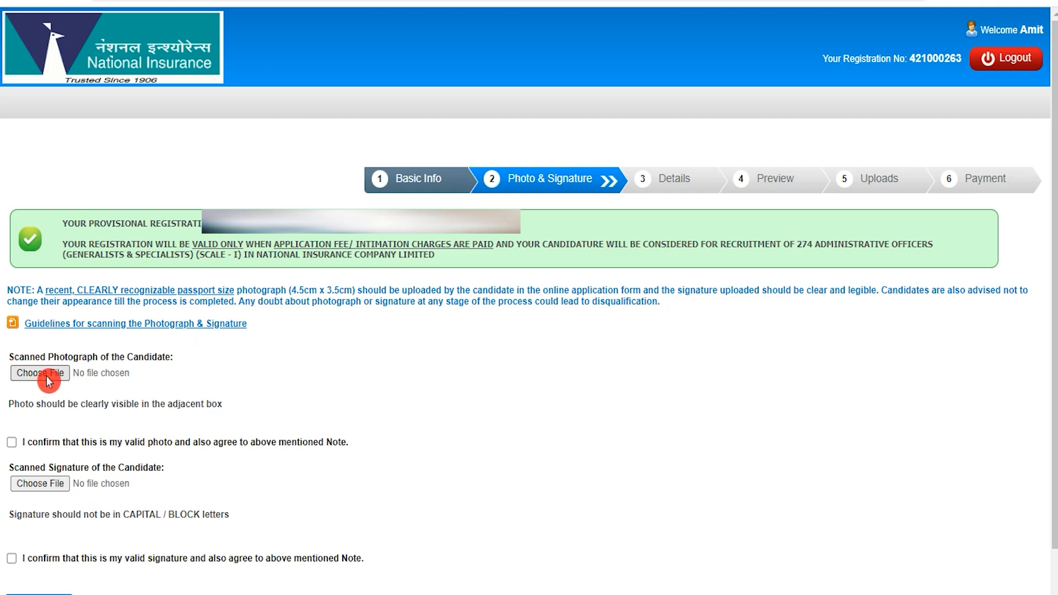
Browse for a photograph, cancel the file choice, and continue to the Details step.
{"action": "left_click", "coordinate": [49, 380]}
{"action": "left_click", "coordinate": [601, 414]}
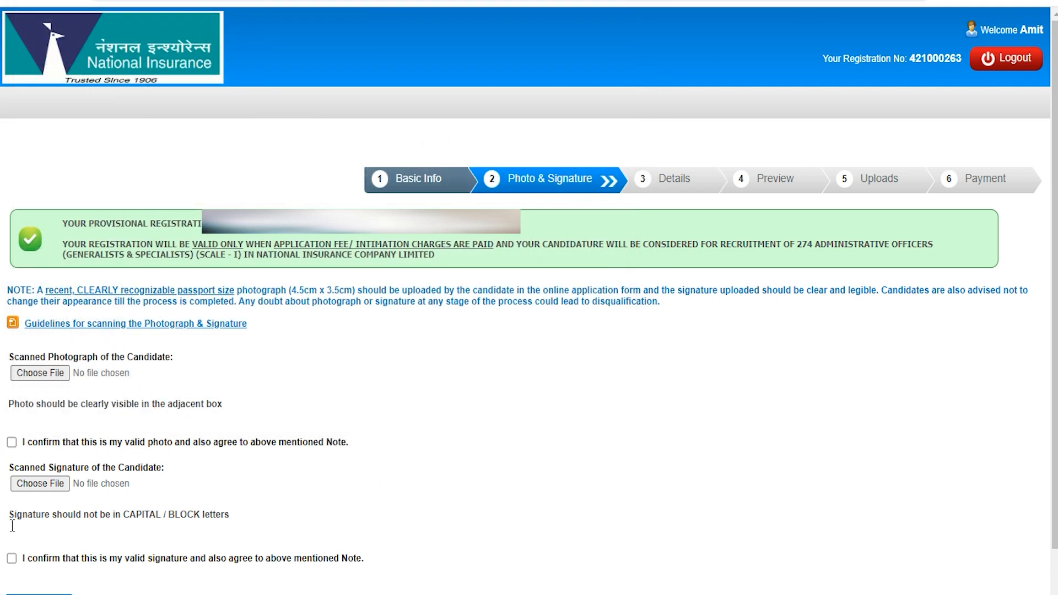
{"action": "scroll", "coordinate": [569, 543], "scroll_direction": "down", "scroll_amount": 2}
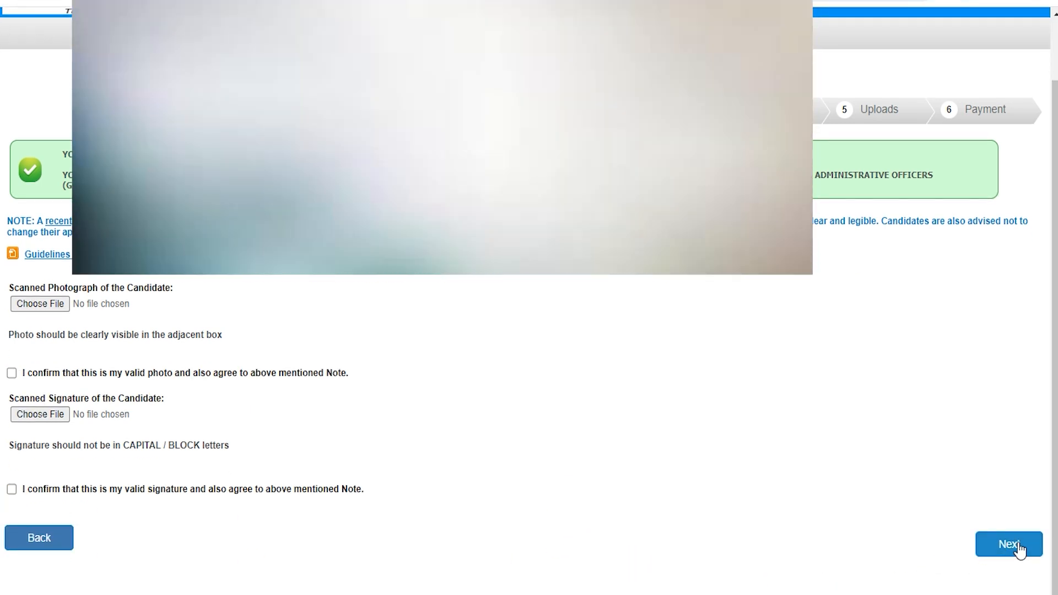
{"action": "left_click", "coordinate": [392, 292]}
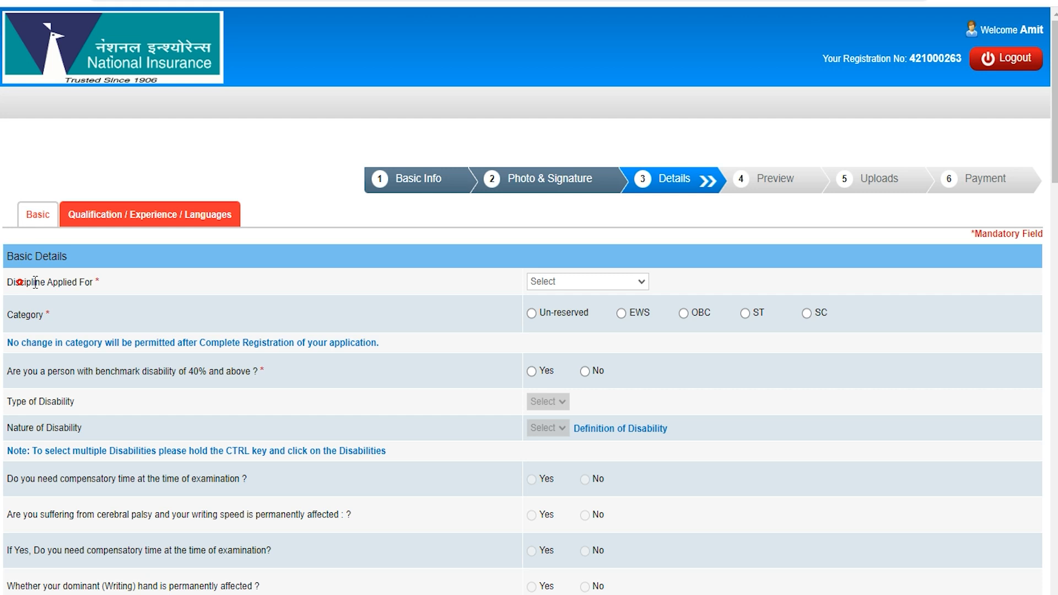
Apply for the Information Technology discipline under category SC, accepting the category alert.
{"action": "left_click", "coordinate": [573, 281]}
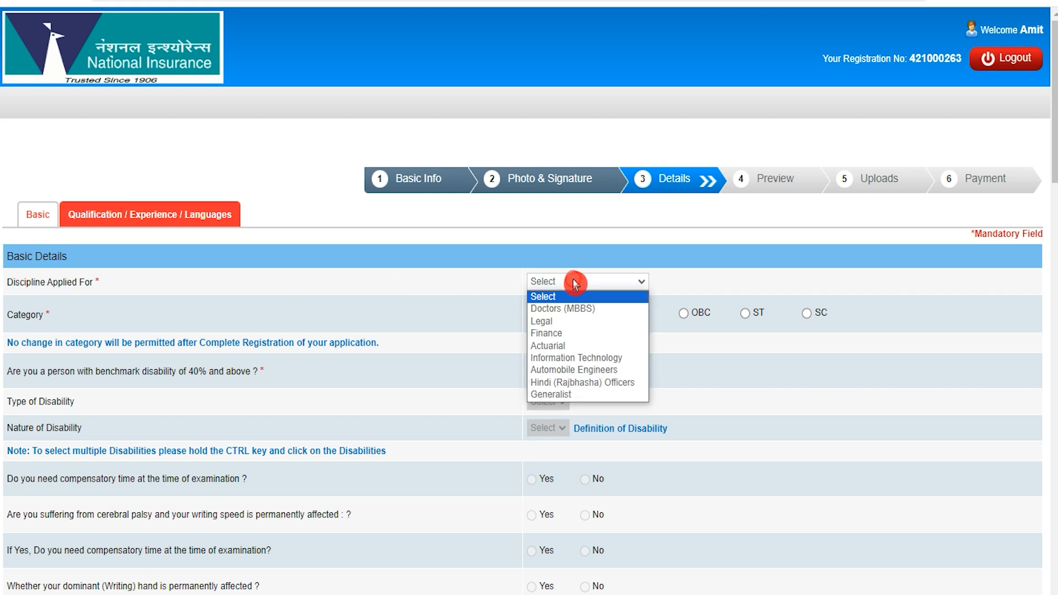
{"action": "left_click", "coordinate": [581, 359]}
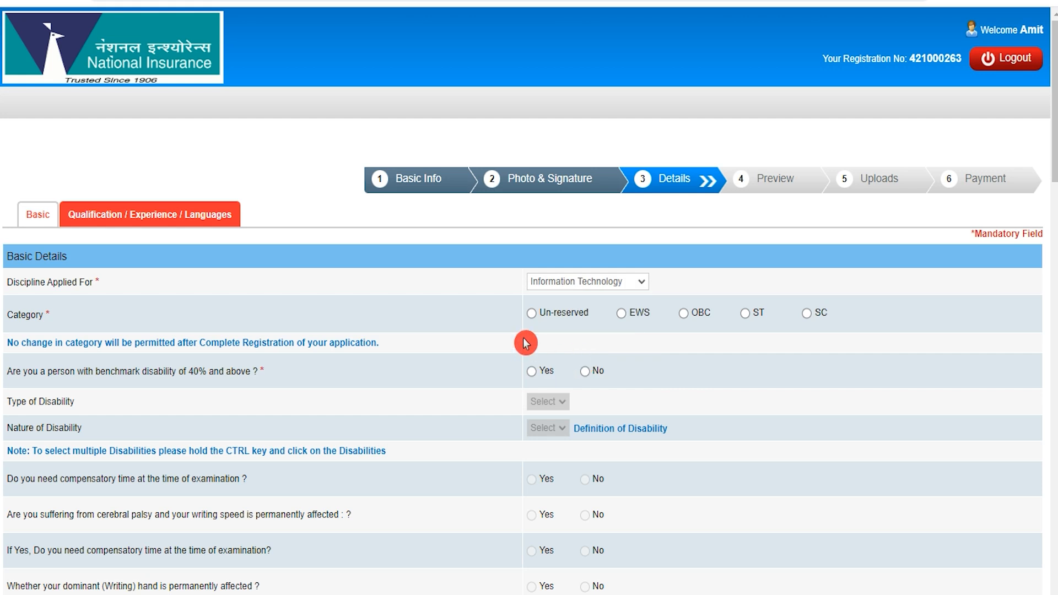
{"action": "left_click", "coordinate": [808, 320]}
{"action": "left_click", "coordinate": [654, 202]}
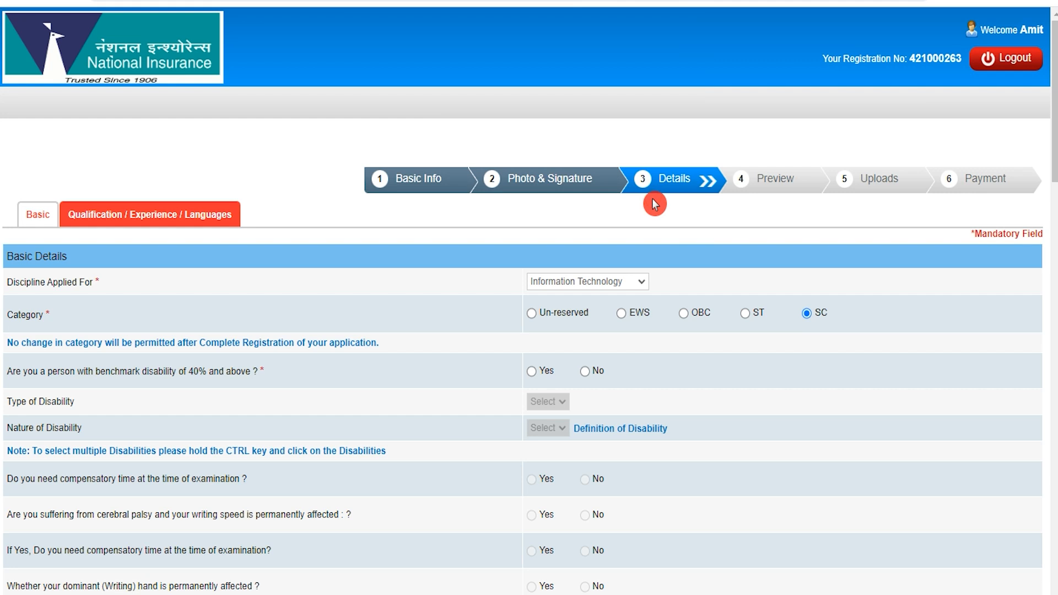
Answer No to the benchmark disability and RPwD writing-difficulty questions.
{"action": "left_click", "coordinate": [56, 374]}
{"action": "left_click", "coordinate": [532, 372]}
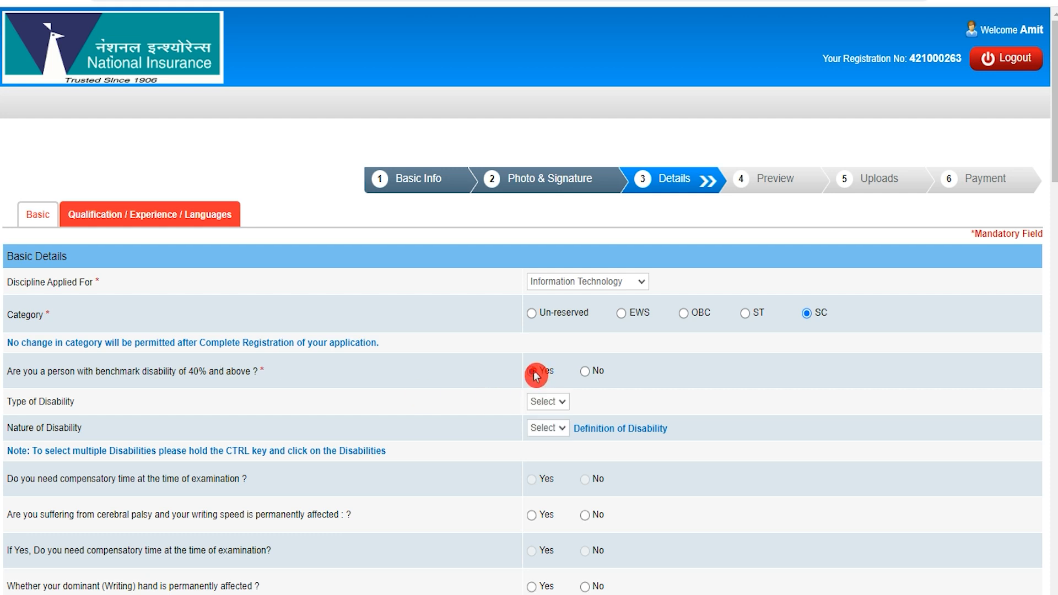
{"action": "left_click", "coordinate": [586, 373]}
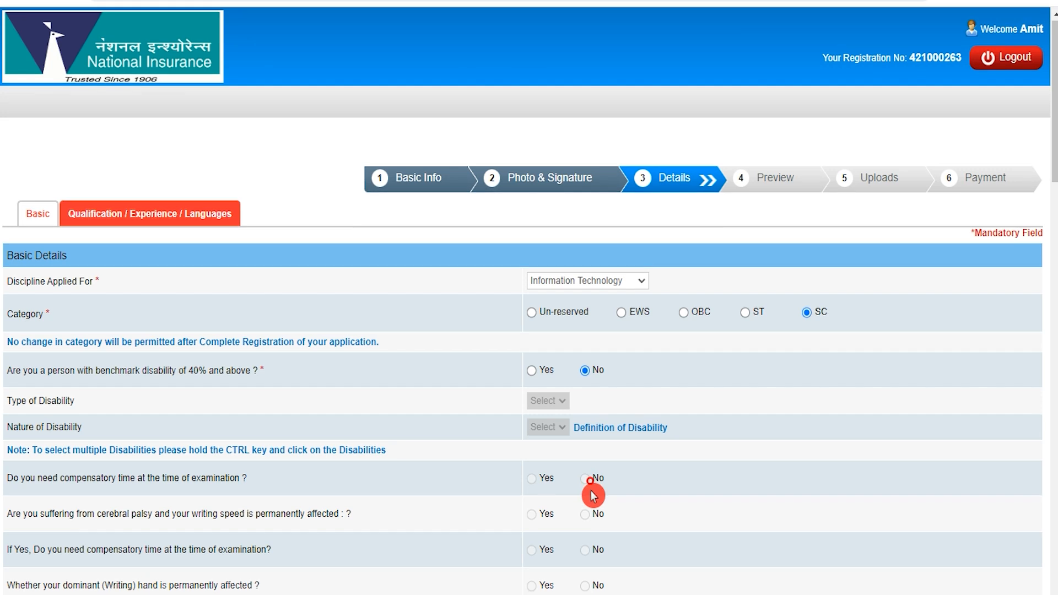
{"action": "scroll", "coordinate": [591, 419], "scroll_direction": "down", "scroll_amount": 4}
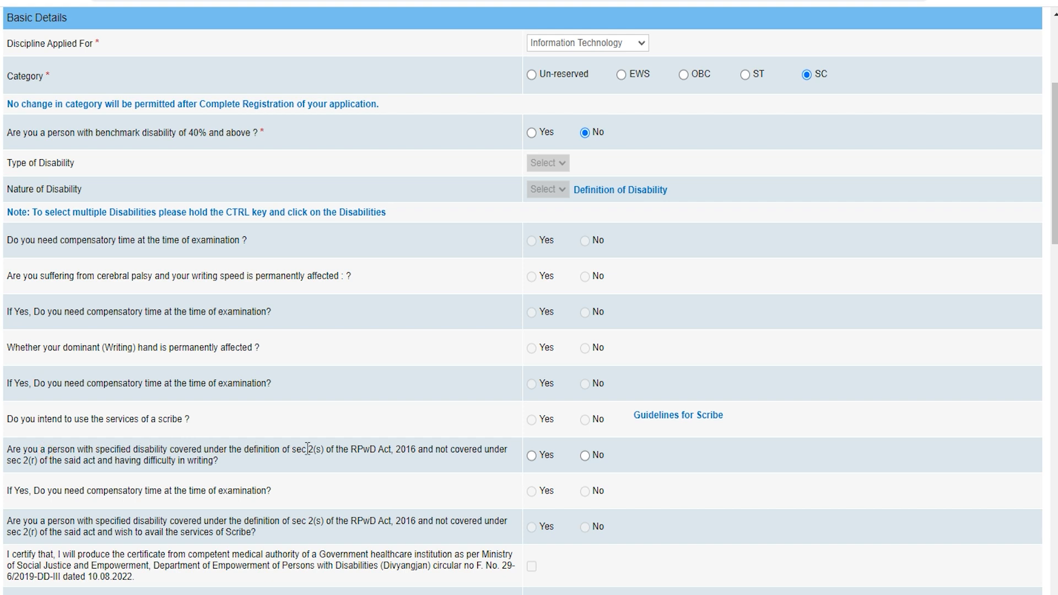
{"action": "left_click", "coordinate": [531, 455]}
{"action": "left_click", "coordinate": [587, 458]}
{"action": "scroll", "coordinate": [579, 461], "scroll_direction": "down", "scroll_amount": 3}
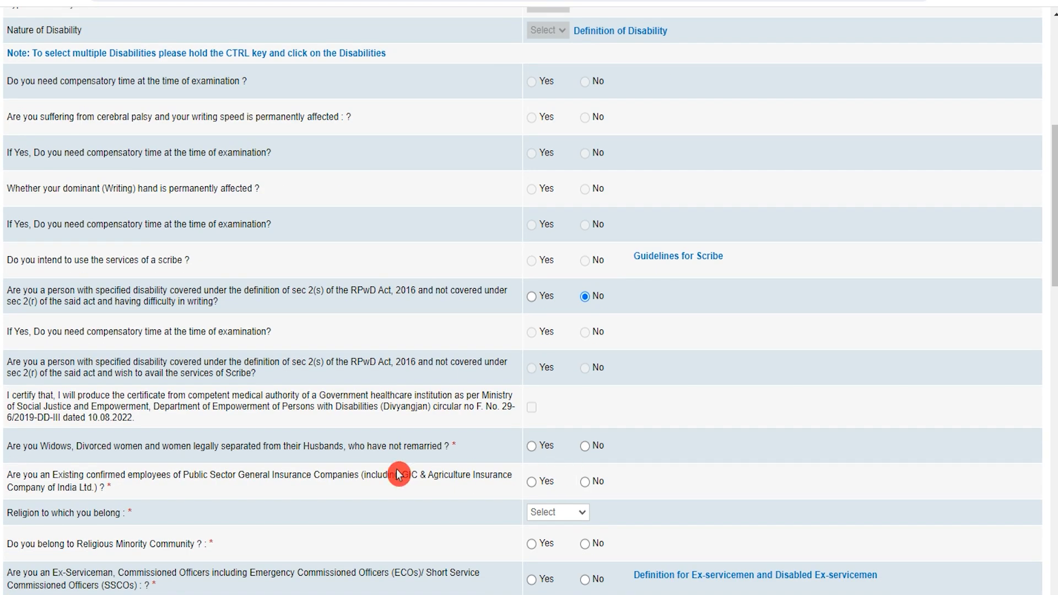
Answer No to the widowed/divorced question.
{"action": "left_click", "coordinate": [50, 449]}
{"action": "left_click", "coordinate": [379, 480]}
{"action": "left_click", "coordinate": [500, 466]}
{"action": "left_click", "coordinate": [538, 447]}
{"action": "left_click", "coordinate": [586, 448]}
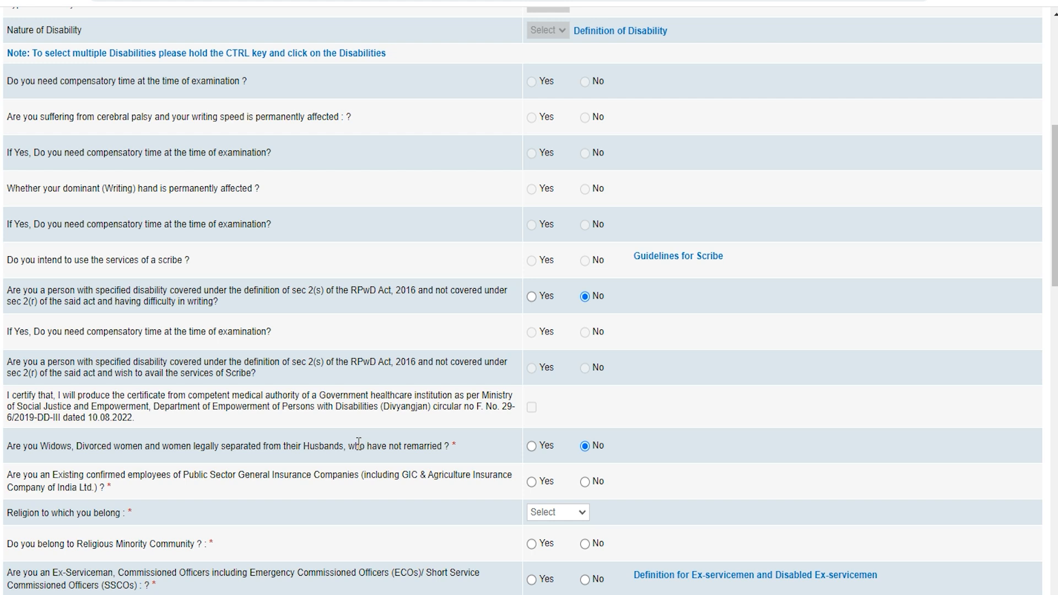
{"action": "left_click", "coordinate": [494, 451]}
{"action": "scroll", "coordinate": [397, 474], "scroll_direction": "down", "scroll_amount": 3}
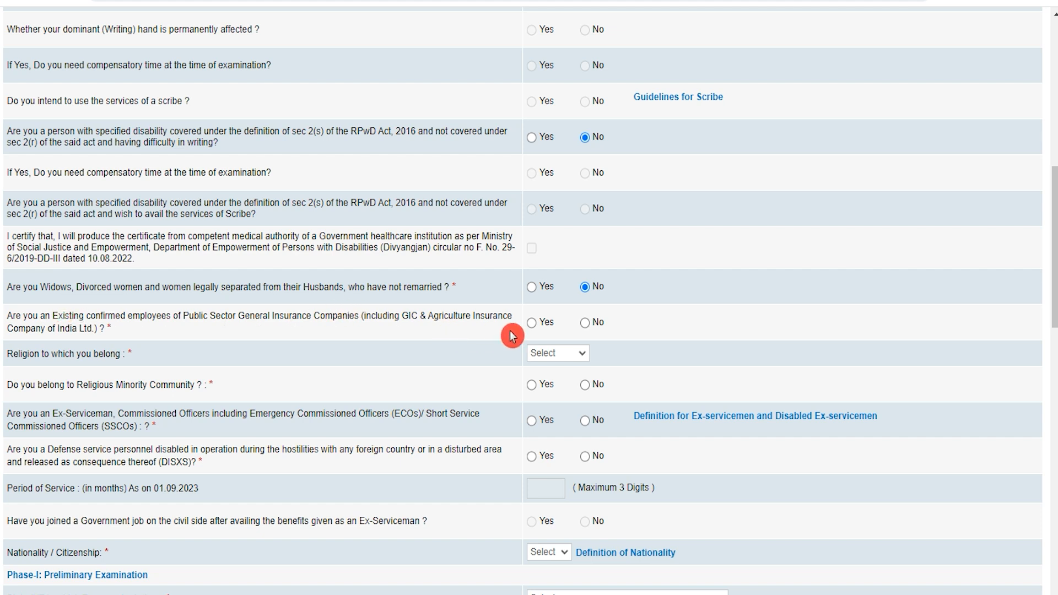
Answer No to existing insurance employee and set religion to Hindu.
{"action": "left_click", "coordinate": [586, 323]}
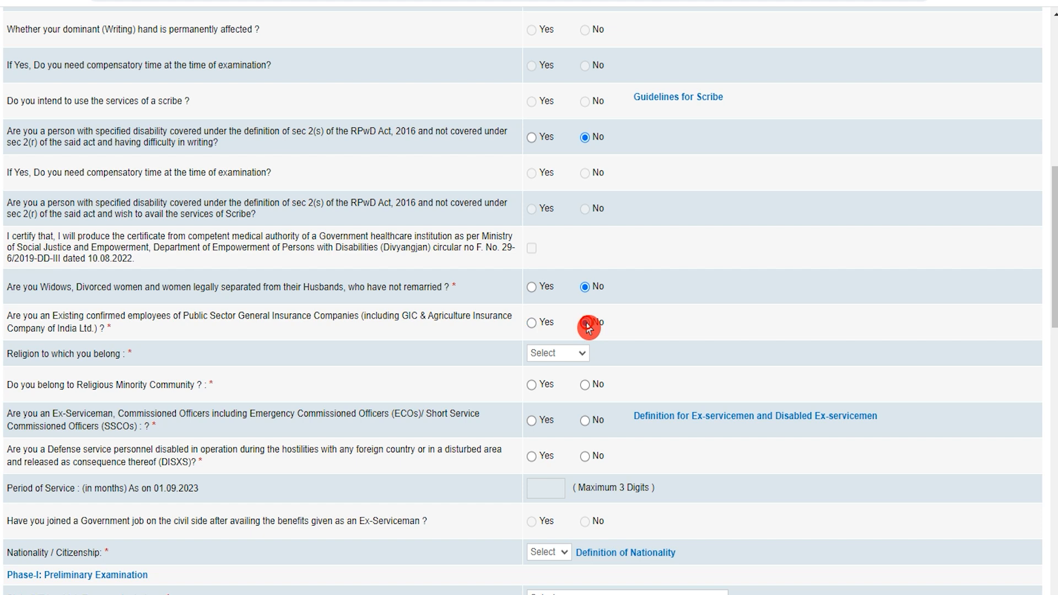
{"action": "left_click", "coordinate": [559, 353]}
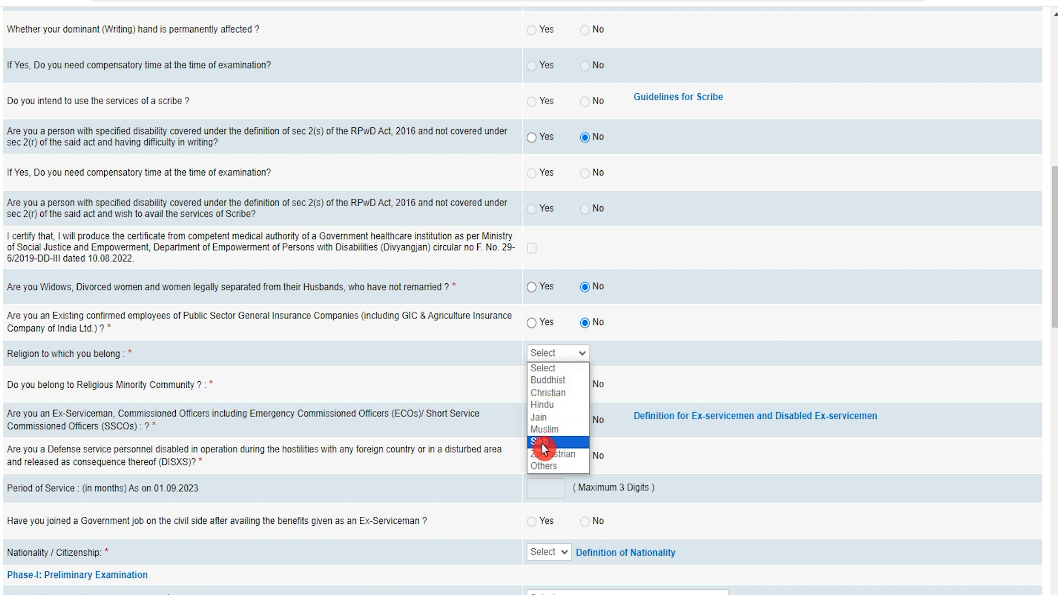
{"action": "left_click", "coordinate": [553, 407]}
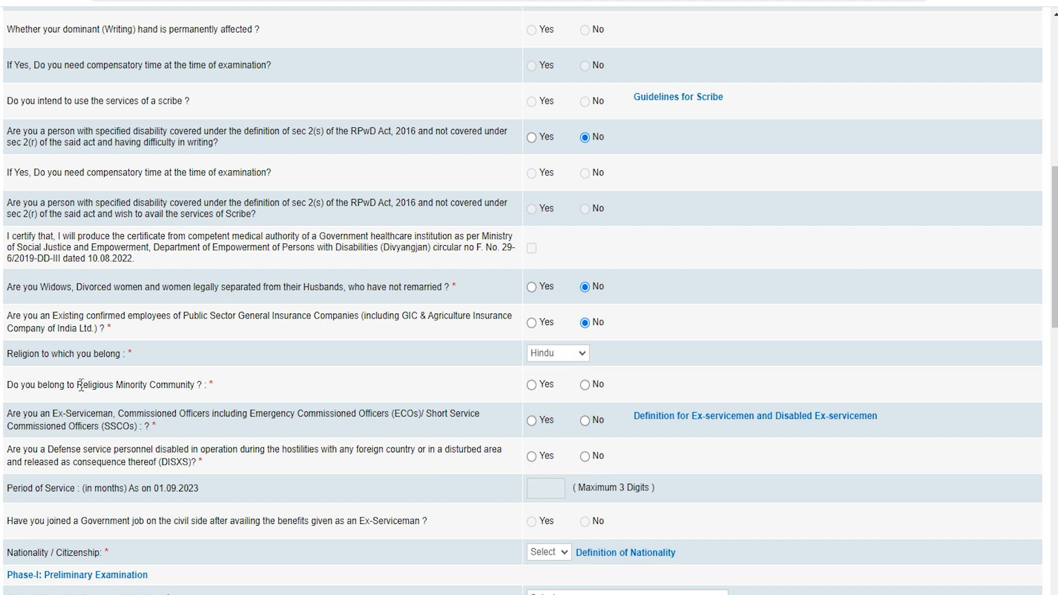
Answer No to the Religious Minority, Ex-Serviceman and DISXS questions.
{"action": "left_click", "coordinate": [532, 386]}
{"action": "left_click", "coordinate": [586, 386]}
{"action": "left_click", "coordinate": [521, 425]}
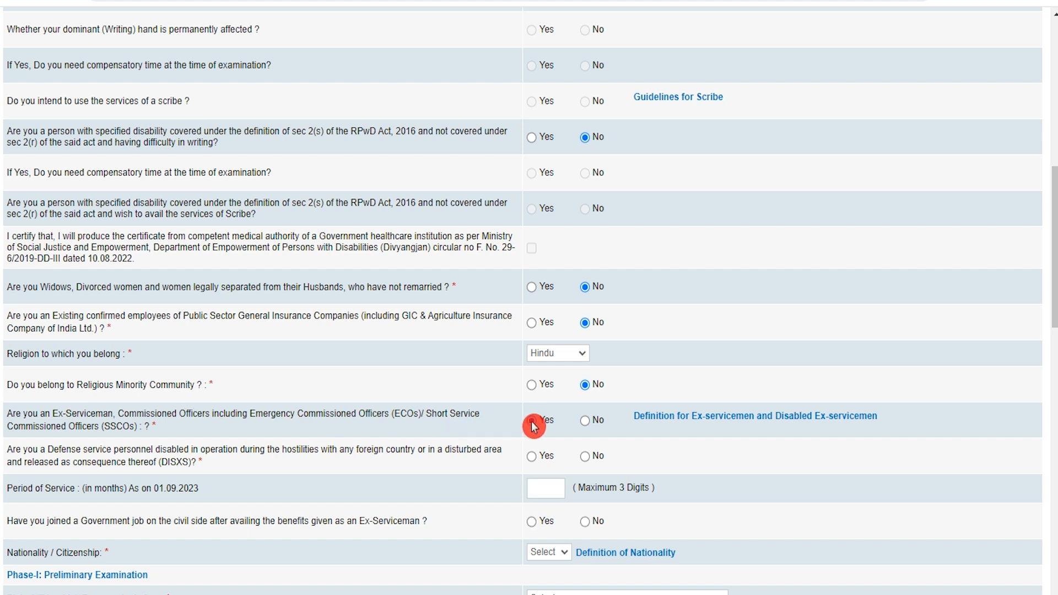
{"action": "left_click", "coordinate": [586, 422]}
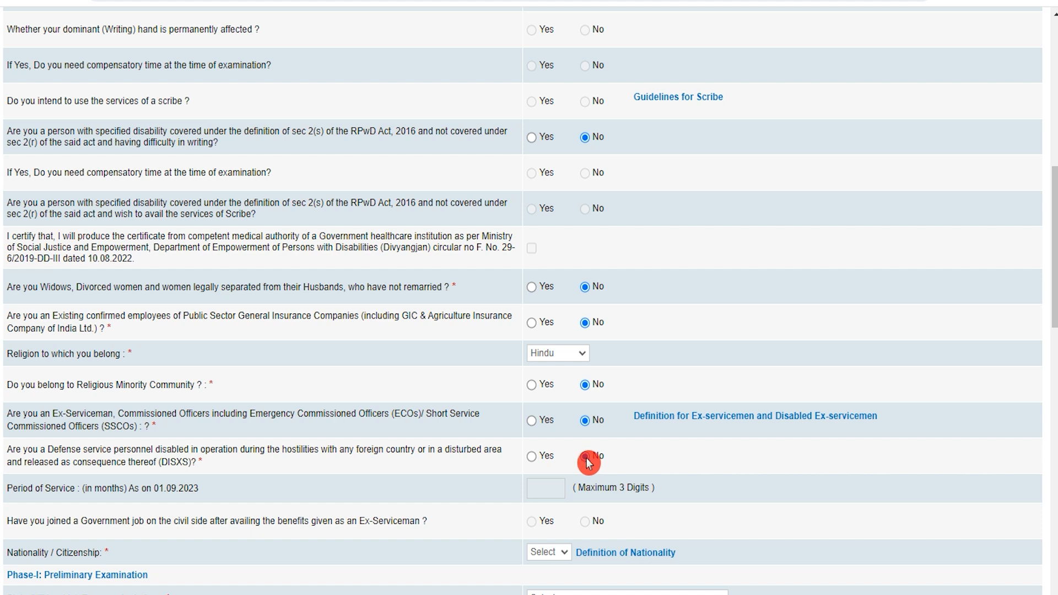
{"action": "left_click", "coordinate": [585, 458]}
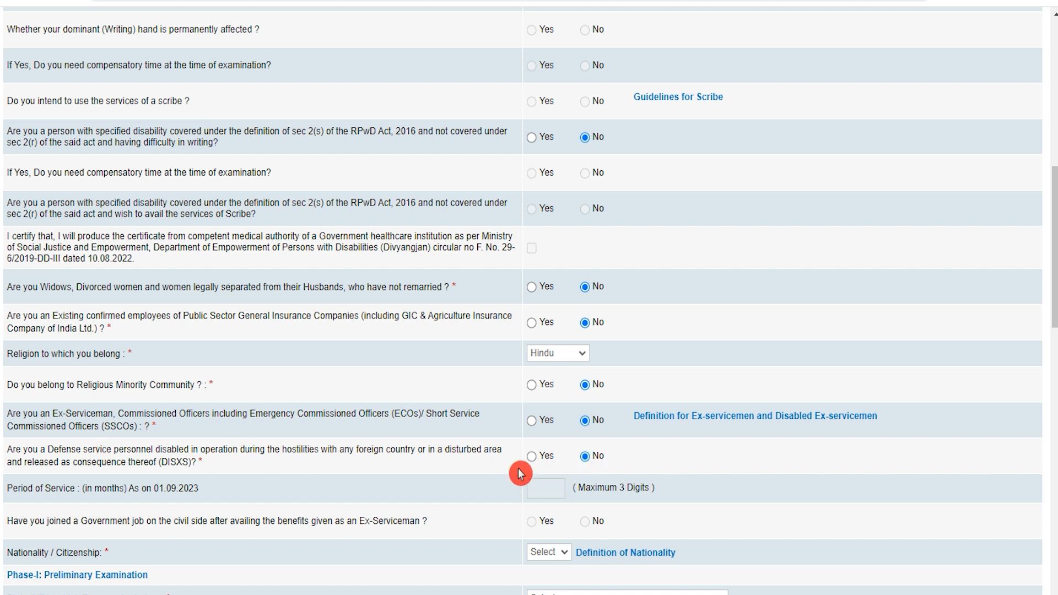
{"action": "left_click", "coordinate": [532, 458]}
{"action": "left_click", "coordinate": [589, 458]}
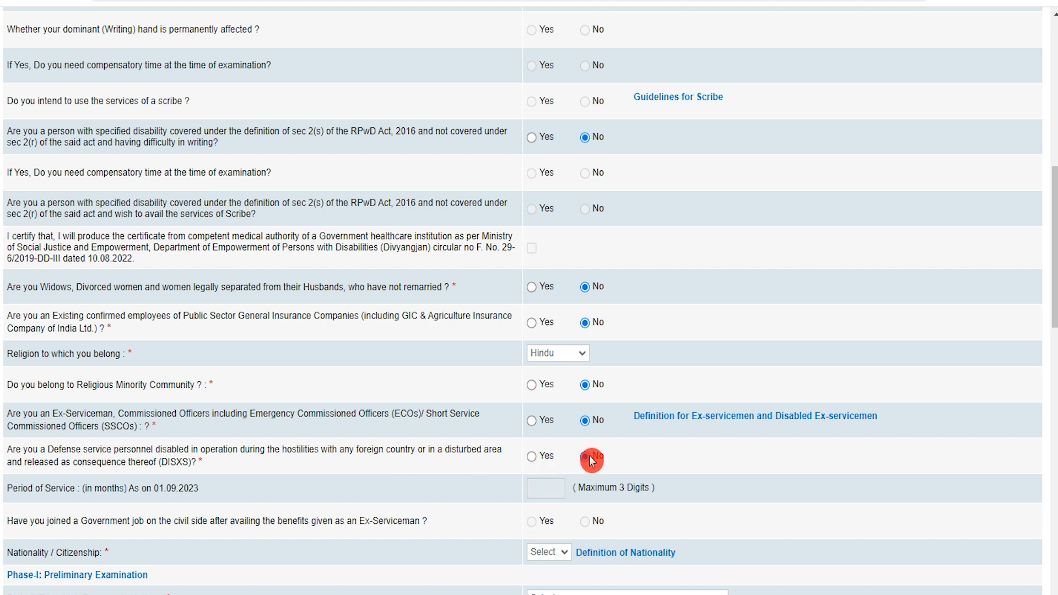
{"action": "scroll", "coordinate": [402, 418], "scroll_direction": "down", "scroll_amount": 3}
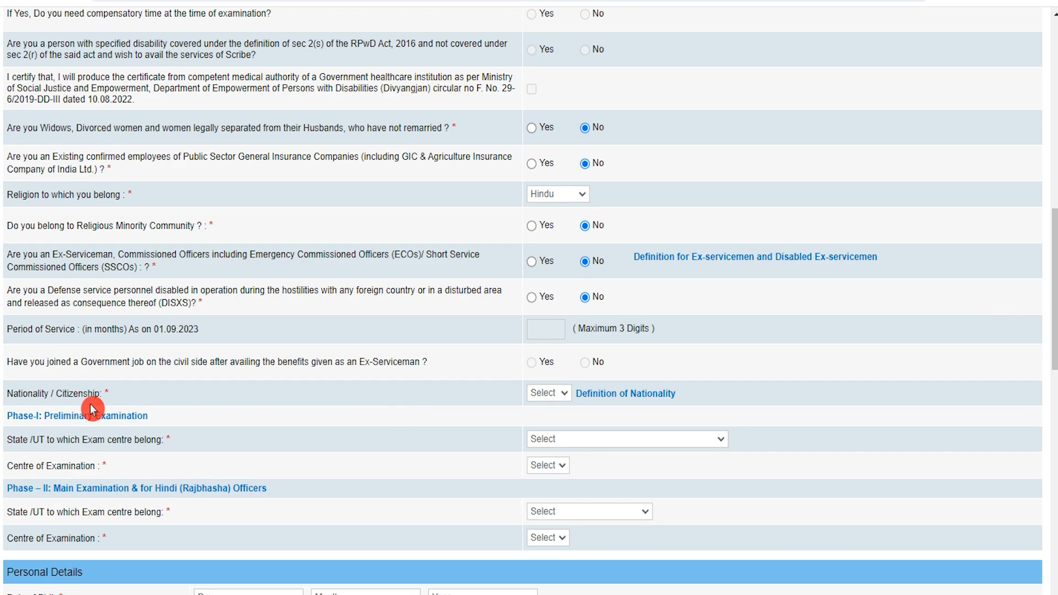
Set nationality to Indian and the Phase-I exam centre to Kanpur, Uttar Pradesh.
{"action": "left_click", "coordinate": [563, 394]}
{"action": "left_click", "coordinate": [555, 420]}
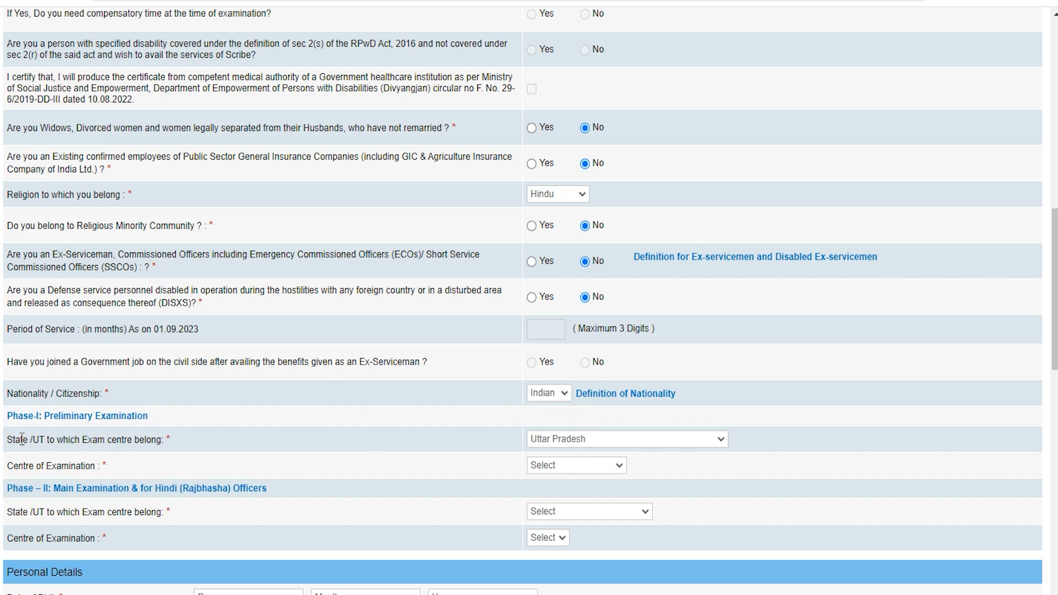
{"action": "left_click", "coordinate": [558, 442]}
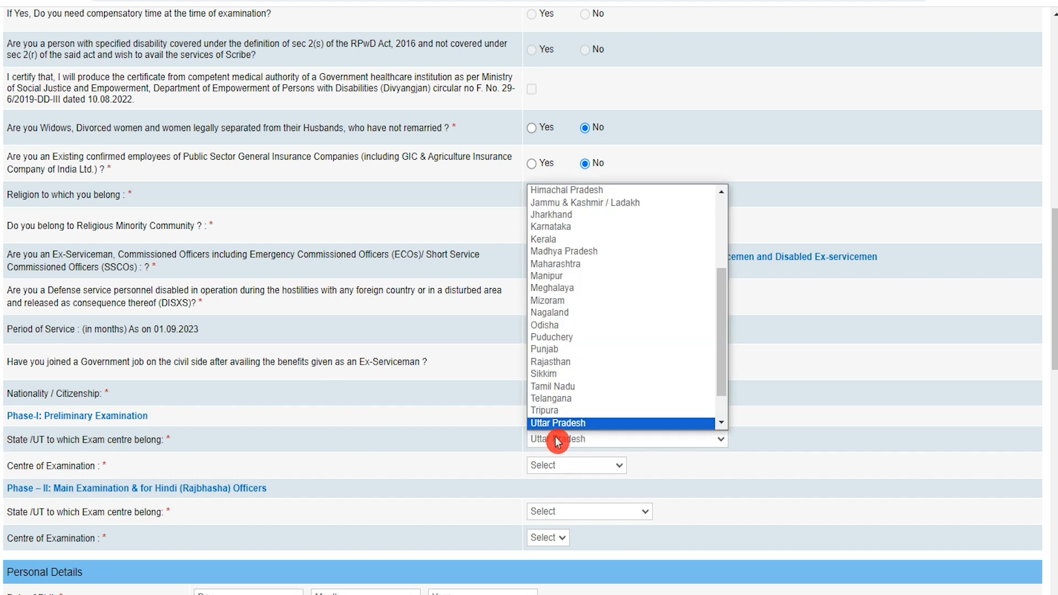
{"action": "left_click", "coordinate": [558, 441]}
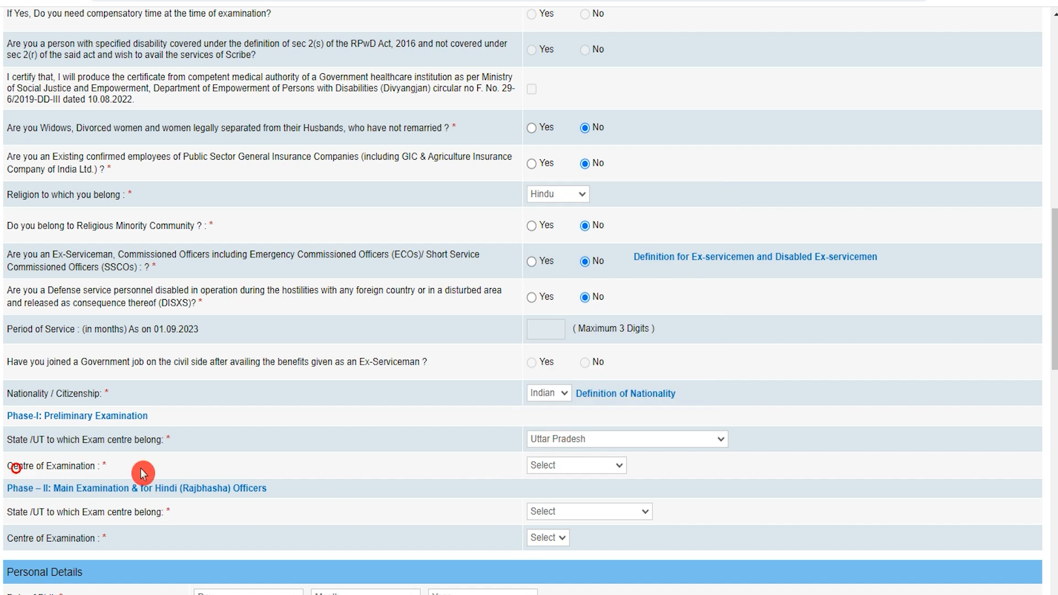
{"action": "left_click", "coordinate": [583, 467]}
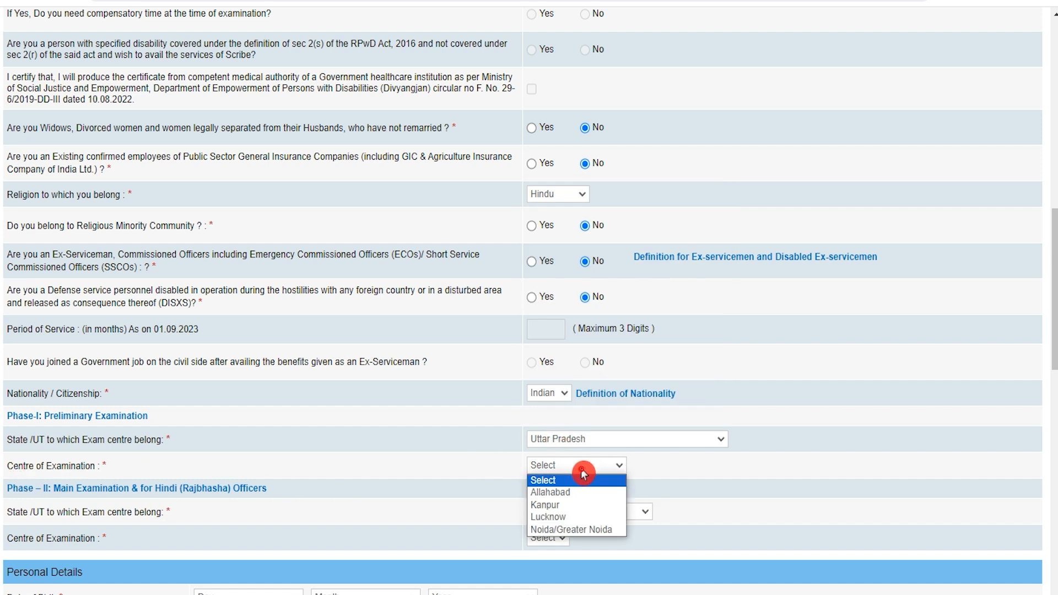
{"action": "left_click", "coordinate": [567, 506]}
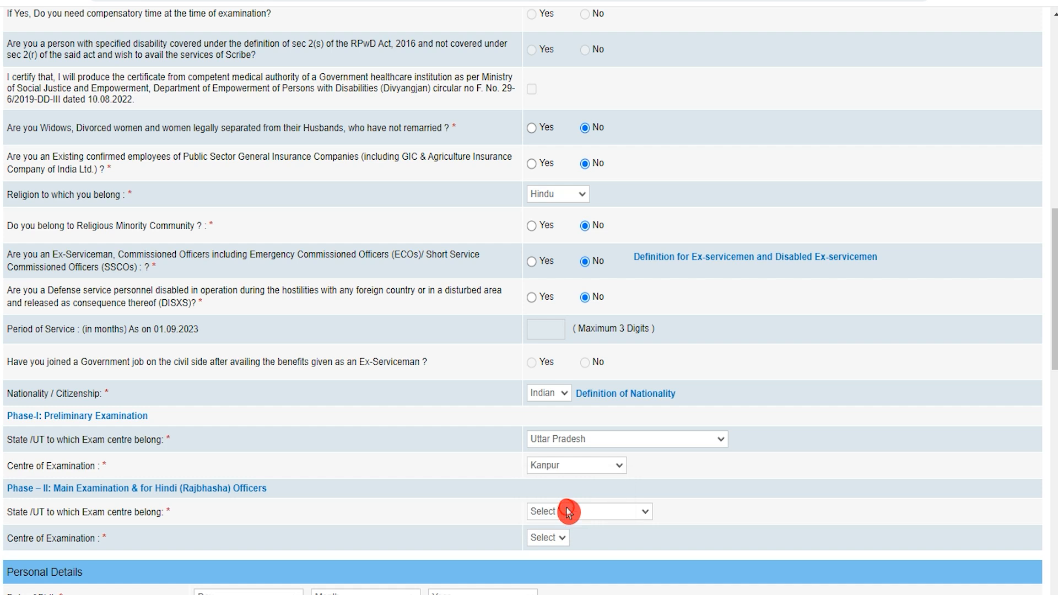
{"action": "scroll", "coordinate": [185, 514], "scroll_direction": "down", "scroll_amount": 1}
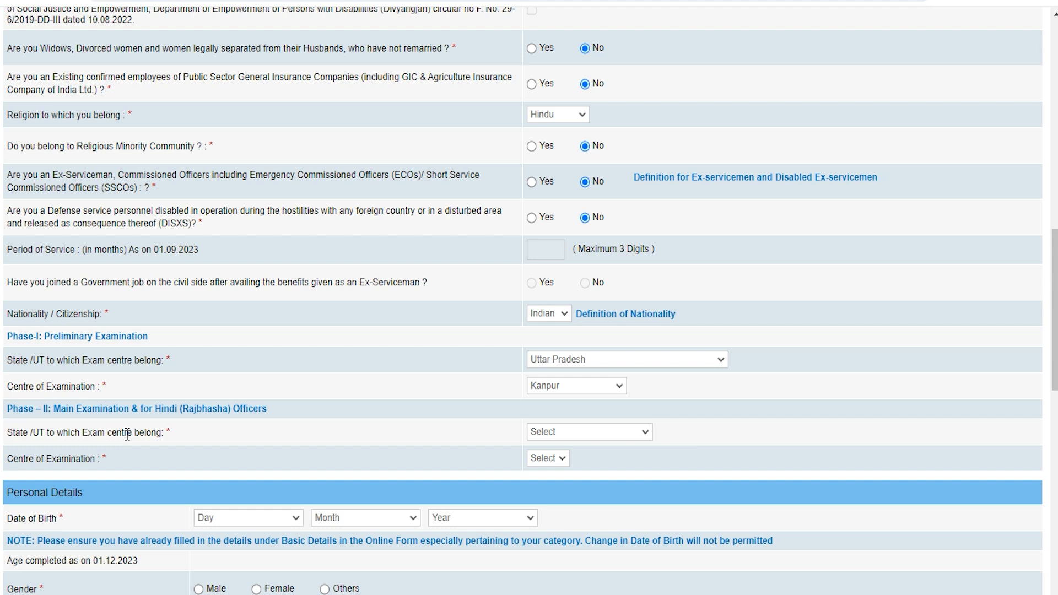
Set the Phase-II exam centre to Dehradun, Uttrakhand.
{"action": "left_click", "coordinate": [87, 444]}
{"action": "left_click", "coordinate": [617, 435]}
{"action": "left_click", "coordinate": [599, 416]}
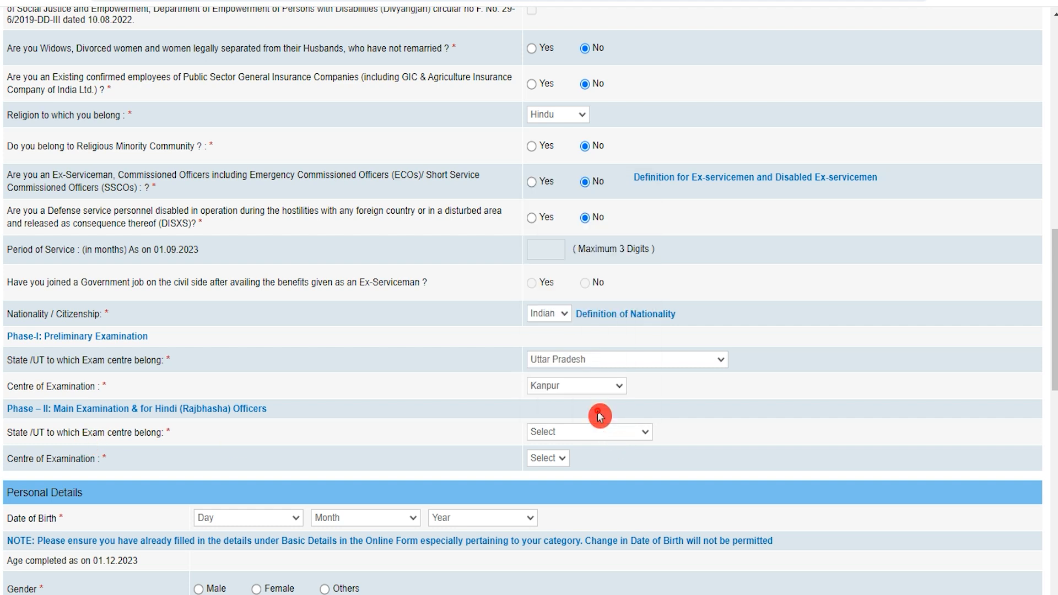
{"action": "left_click", "coordinate": [560, 463]}
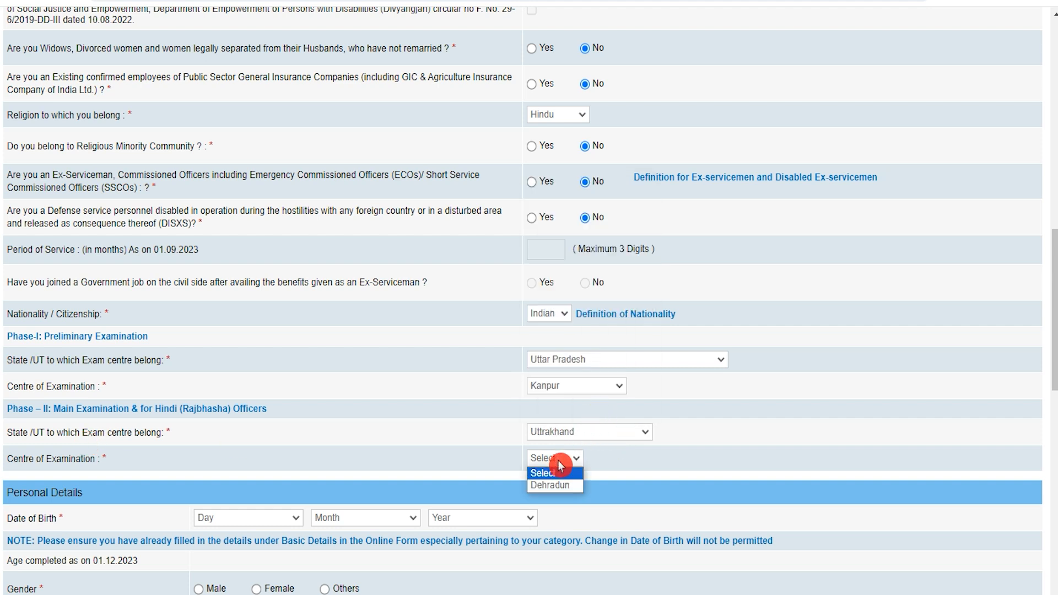
{"action": "left_click", "coordinate": [552, 486]}
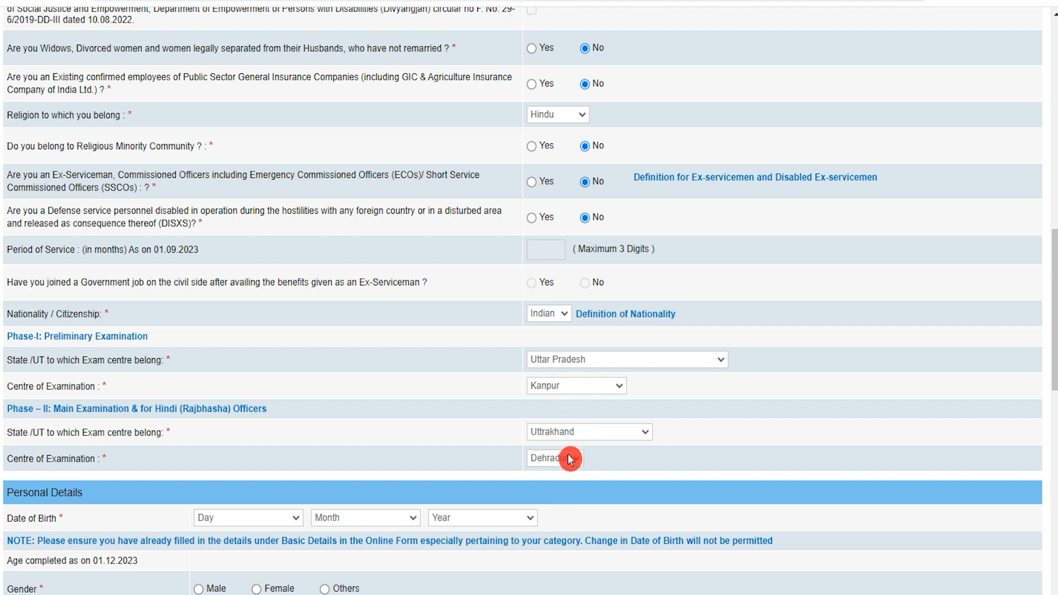
{"action": "scroll", "coordinate": [201, 509], "scroll_direction": "down", "scroll_amount": 4}
{"action": "left_click", "coordinate": [231, 280]}
{"action": "left_click", "coordinate": [228, 312]}
{"action": "left_click", "coordinate": [353, 285]}
{"action": "left_click", "coordinate": [358, 321]}
{"action": "left_click", "coordinate": [458, 280]}
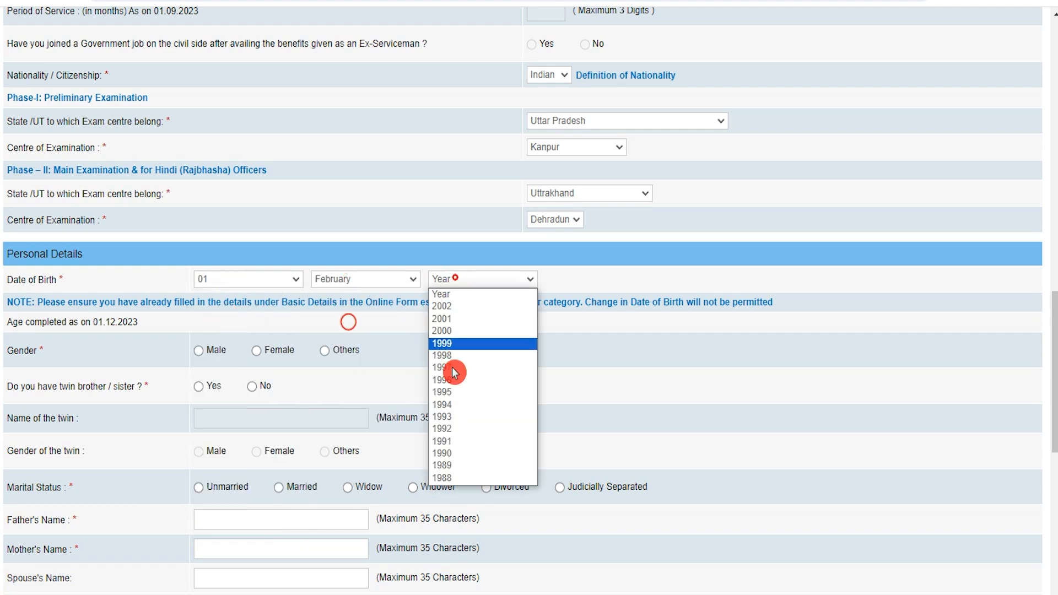
{"action": "left_click", "coordinate": [461, 421]}
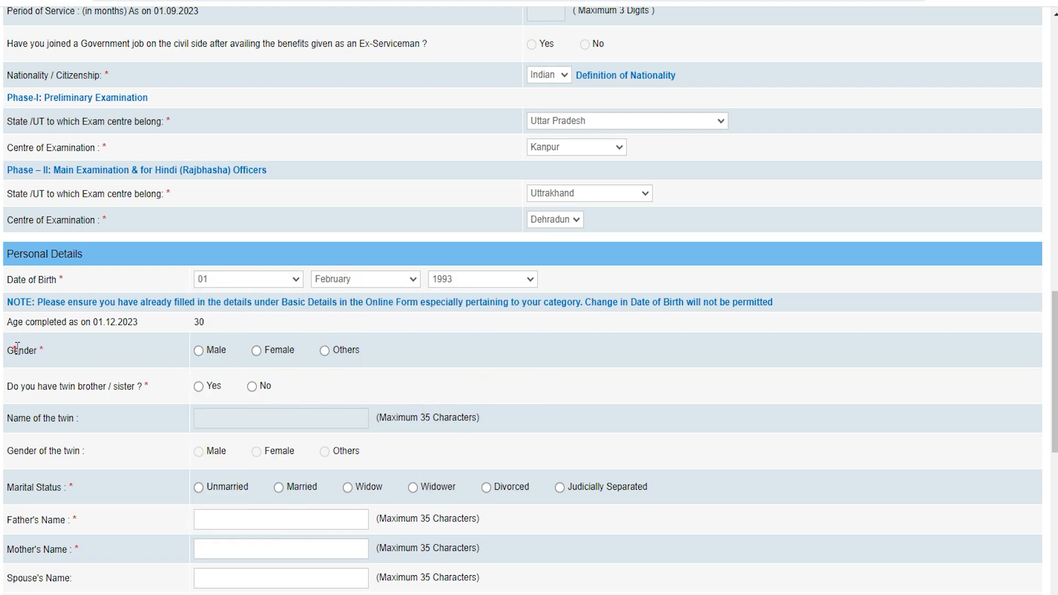
Mark the applicant as Male, not a twin, and Unmarried.
{"action": "left_click", "coordinate": [199, 353]}
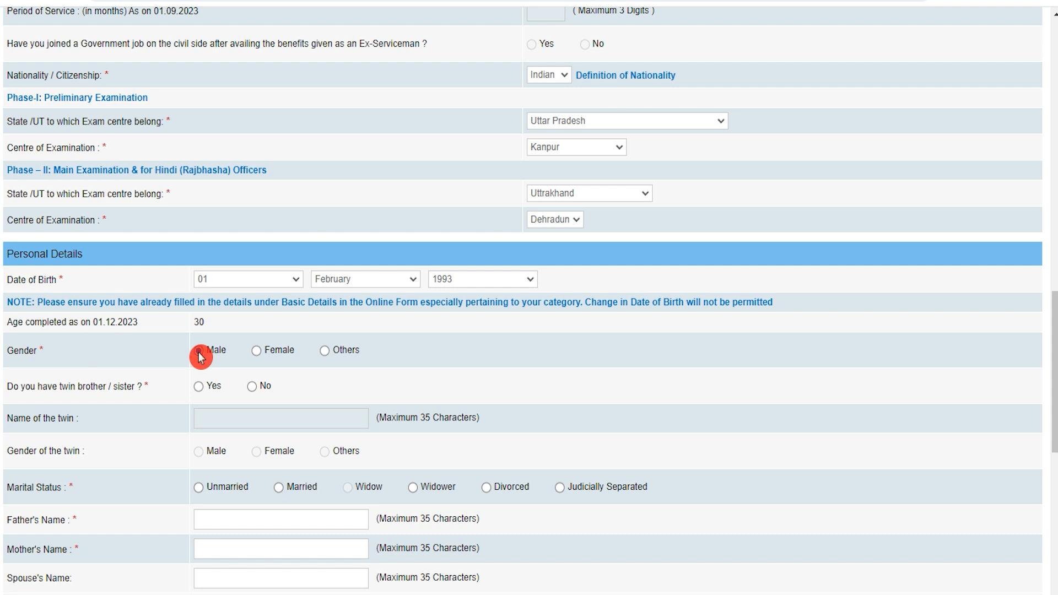
{"action": "left_click", "coordinate": [198, 387]}
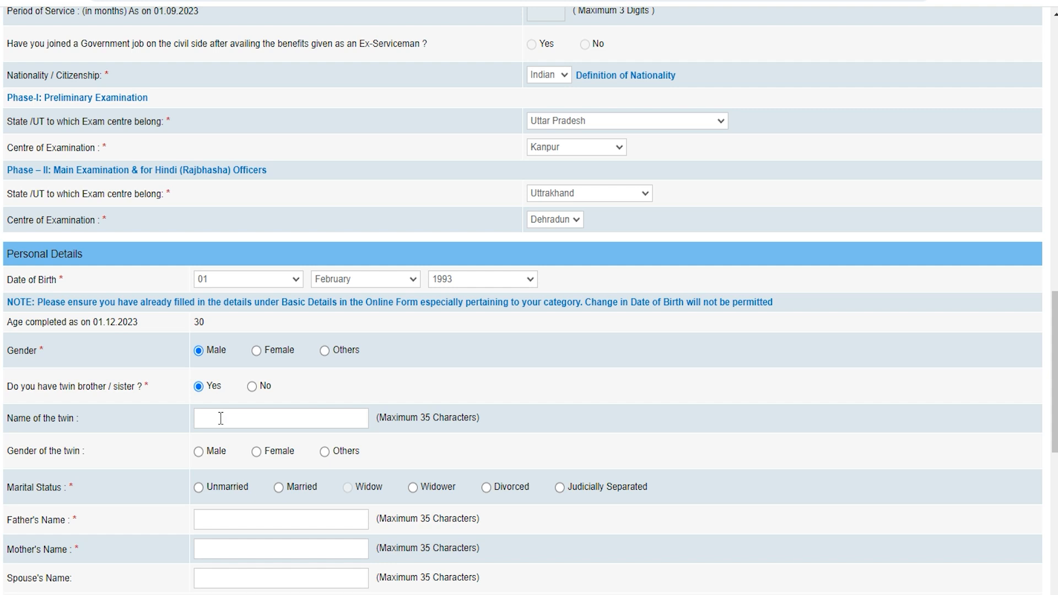
{"action": "left_click", "coordinate": [252, 387]}
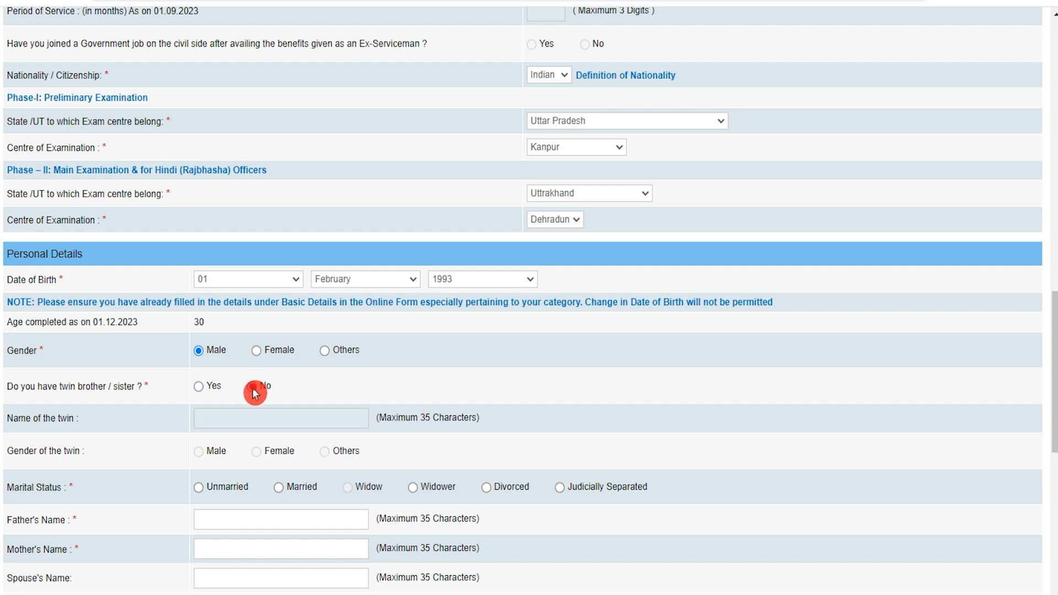
{"action": "scroll", "coordinate": [234, 479], "scroll_direction": "down", "scroll_amount": 1}
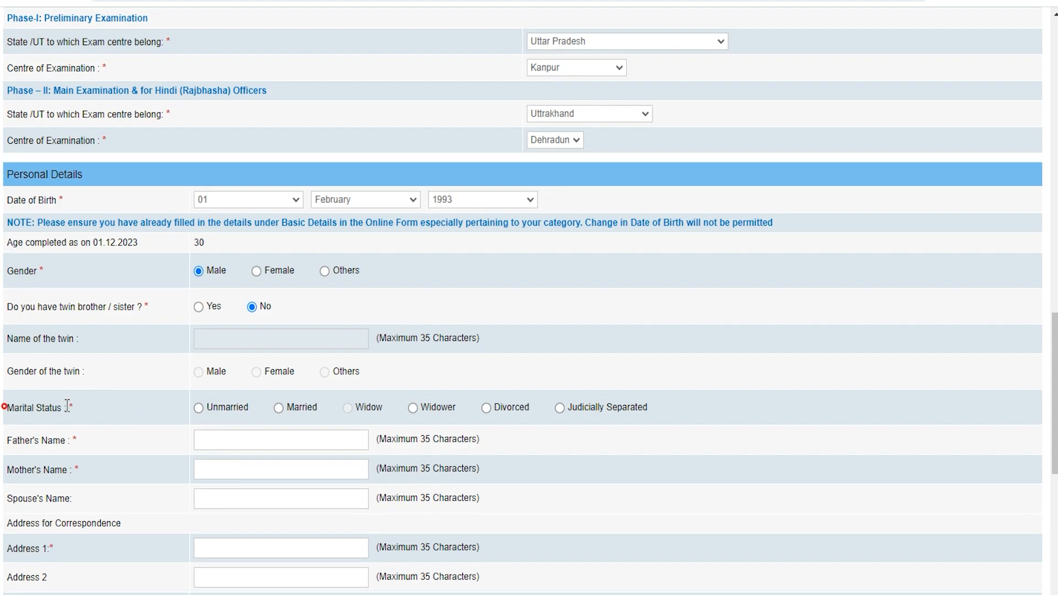
{"action": "left_click", "coordinate": [199, 406]}
{"action": "scroll", "coordinate": [289, 427], "scroll_direction": "down", "scroll_amount": 2}
Fill in the father's and mother's names.
{"action": "left_click", "coordinate": [242, 276]}
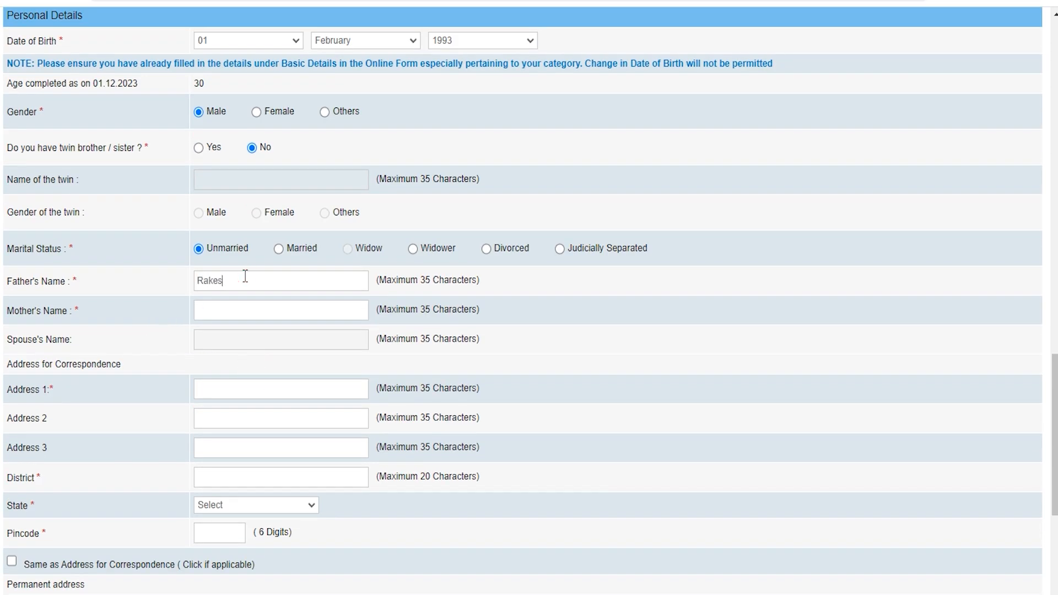
{"action": "type", "text": "Reena"}
{"action": "left_click", "coordinate": [30, 362]}
{"action": "scroll", "coordinate": [93, 365], "scroll_direction": "down", "scroll_amount": 4}
{"action": "left_click", "coordinate": [94, 366]}
{"action": "left_click", "coordinate": [11, 342]}
{"action": "left_click", "coordinate": [11, 343]}
{"action": "left_click", "coordinate": [29, 348]}
{"action": "left_click", "coordinate": [22, 120]}
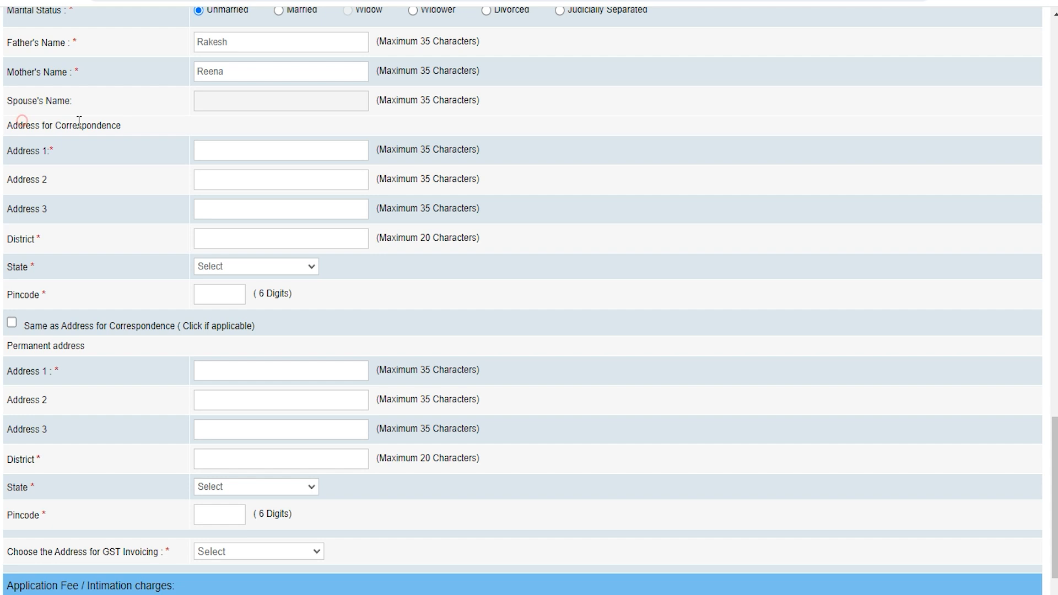
{"action": "left_click", "coordinate": [12, 324]}
{"action": "left_click", "coordinate": [38, 122]}
{"action": "left_click", "coordinate": [212, 353]}
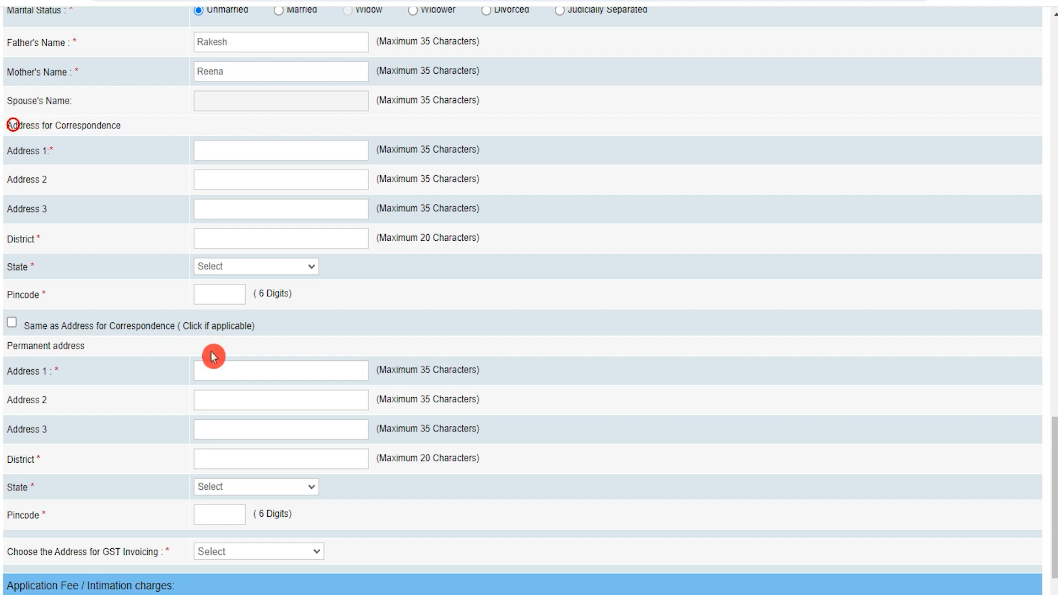
{"action": "scroll", "coordinate": [226, 460], "scroll_direction": "down", "scroll_amount": 3}
Choose Correspondence Address for GST invoicing.
{"action": "left_click", "coordinate": [227, 439]}
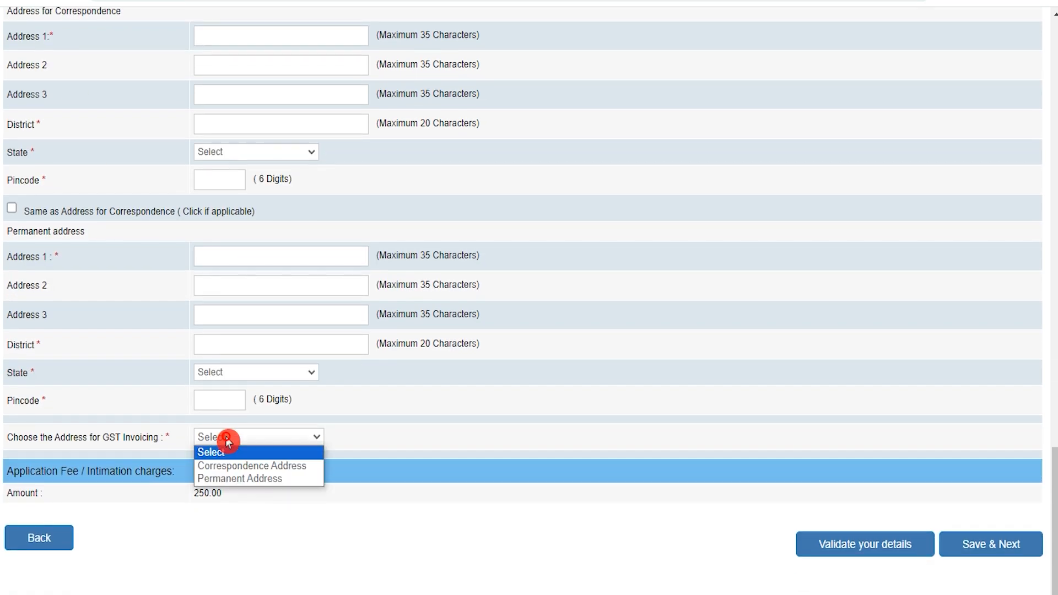
{"action": "left_click", "coordinate": [237, 468]}
{"action": "left_click", "coordinate": [15, 493]}
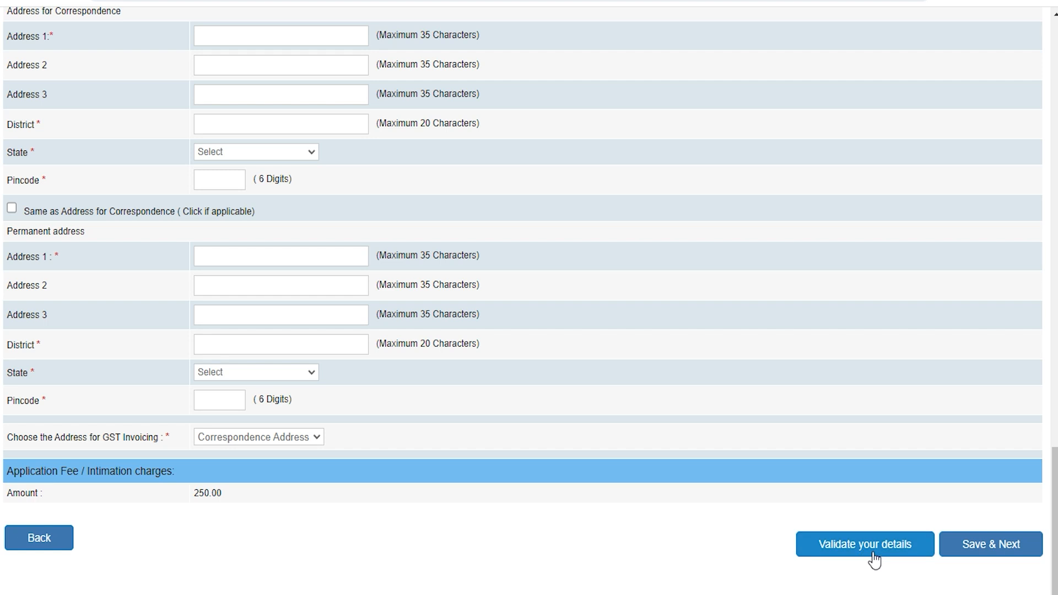
Save and continue, then highlight Information Technology in the recruitment notice PDF.
{"action": "left_click", "coordinate": [994, 546]}
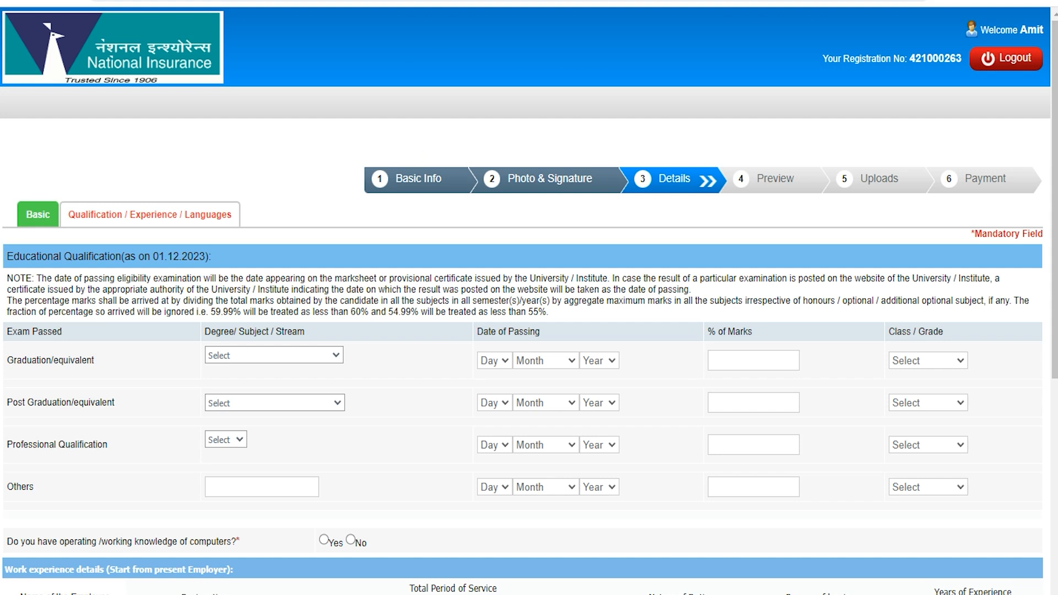
{"action": "key", "text": "ctrl+Tab"}
{"action": "left_click_drag", "start_coordinate": [175, 428], "coordinate": [291, 434]}
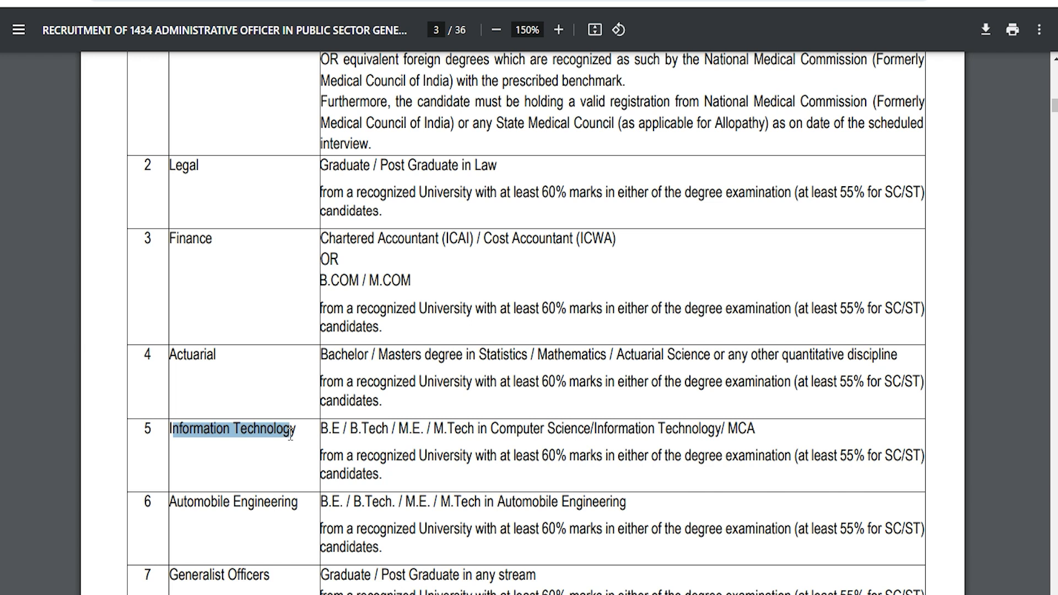
Highlight the Information Technology eligibility row: 60% marks, 55% for SC/ST.
{"action": "left_click", "coordinate": [218, 432]}
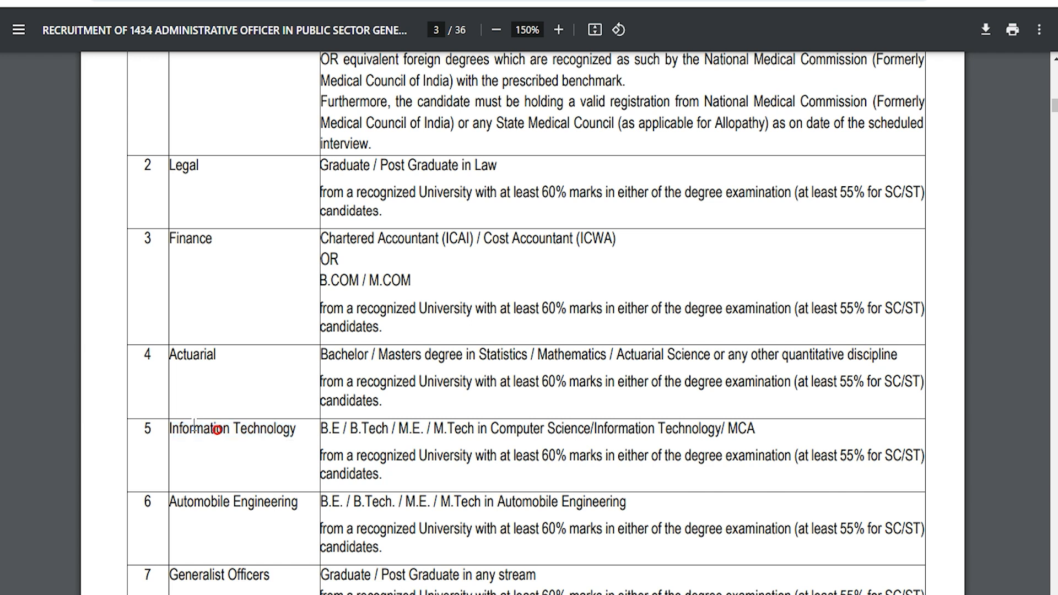
{"action": "left_click_drag", "start_coordinate": [170, 429], "coordinate": [750, 429]}
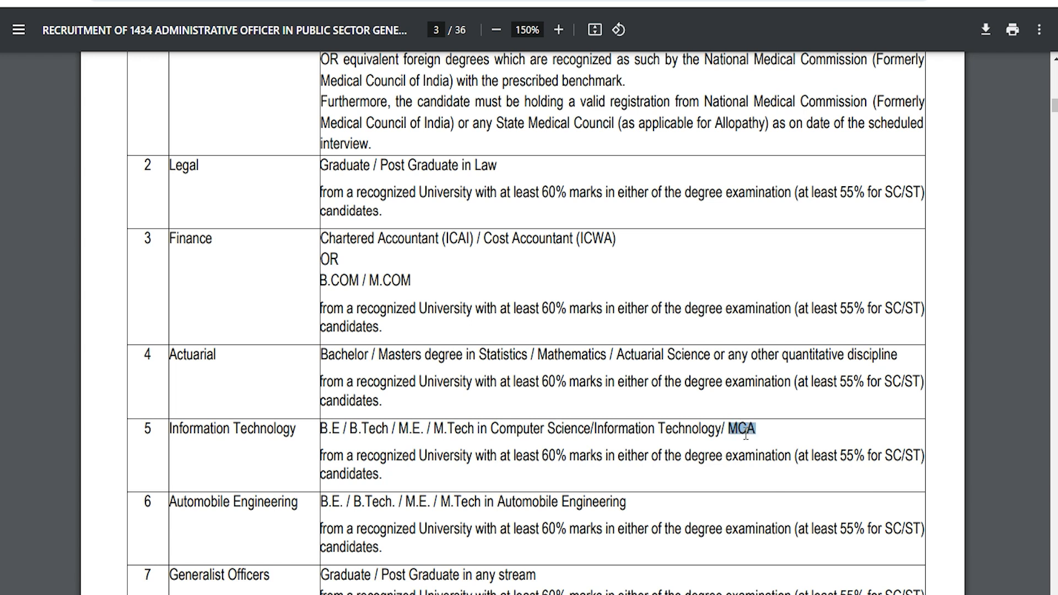
{"action": "left_click_drag", "start_coordinate": [544, 453], "coordinate": [594, 453]}
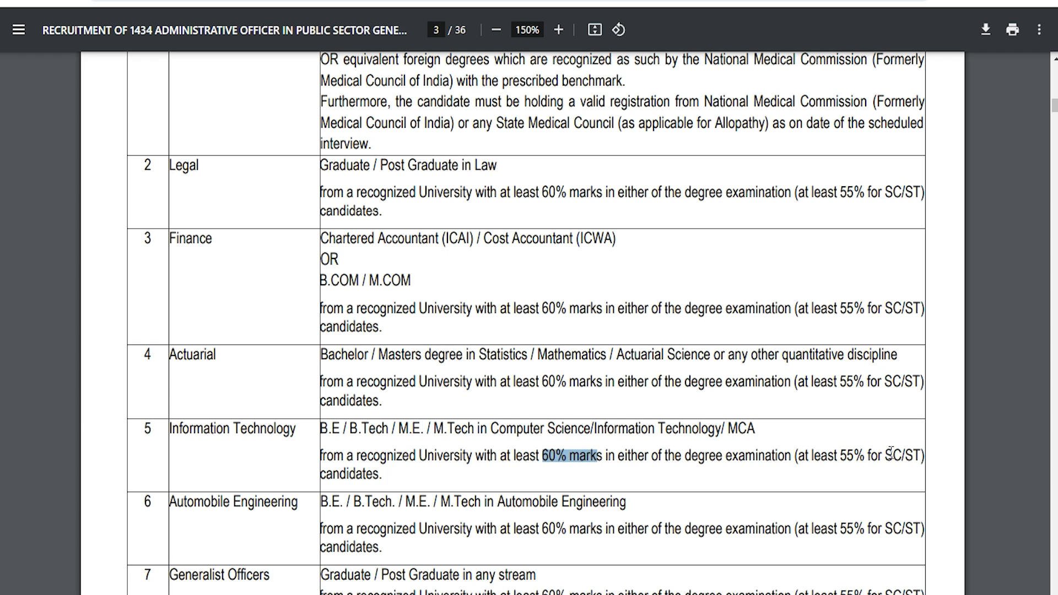
{"action": "left_click_drag", "start_coordinate": [836, 454], "coordinate": [866, 455]}
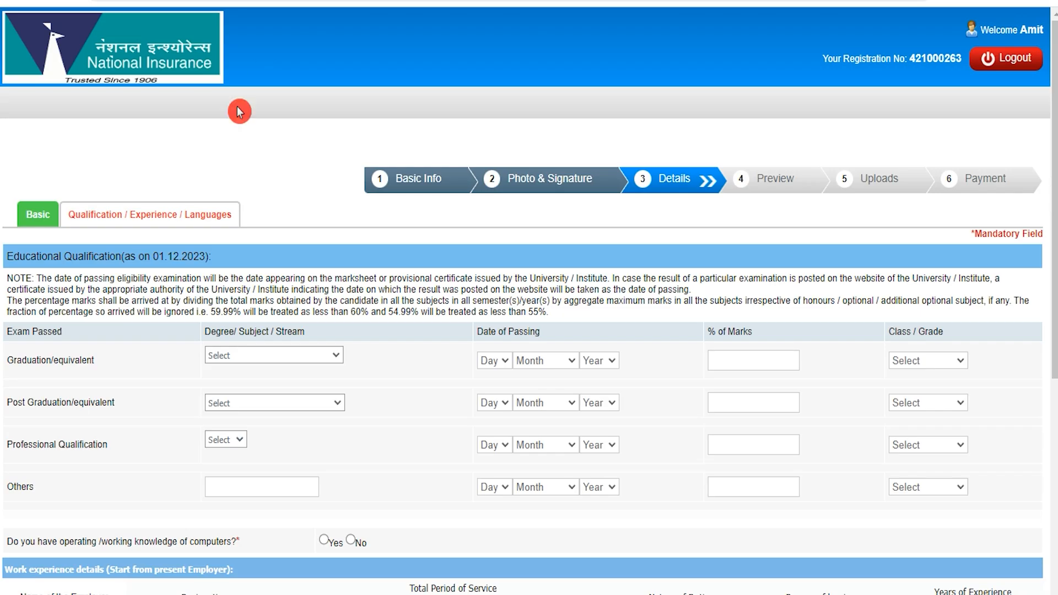
Choose B.E. in Information Technology as the graduation degree.
{"action": "left_click", "coordinate": [243, 355]}
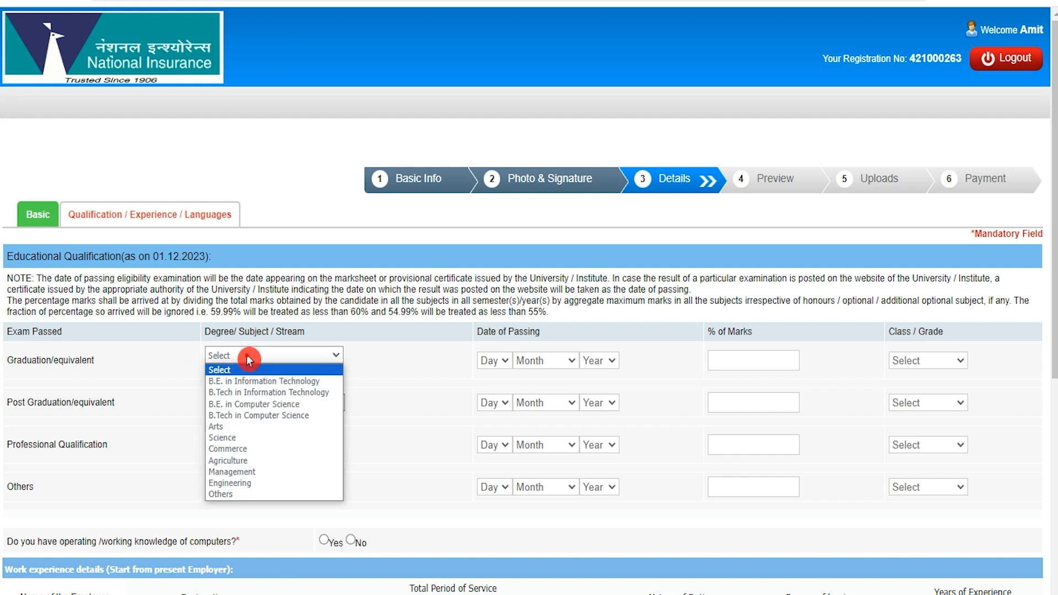
{"action": "left_click", "coordinate": [8, 331]}
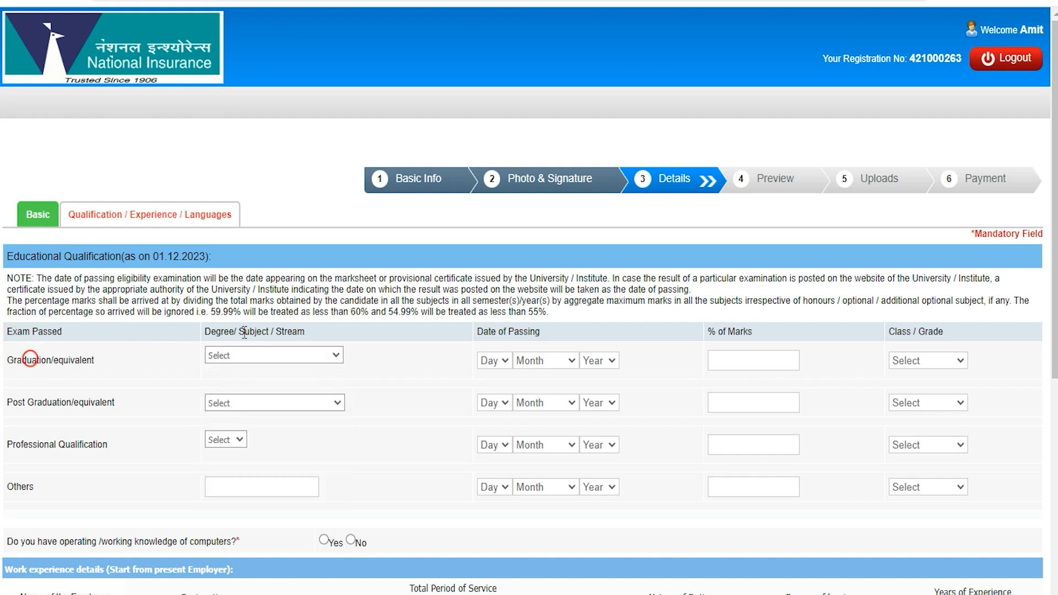
{"action": "left_click", "coordinate": [310, 357]}
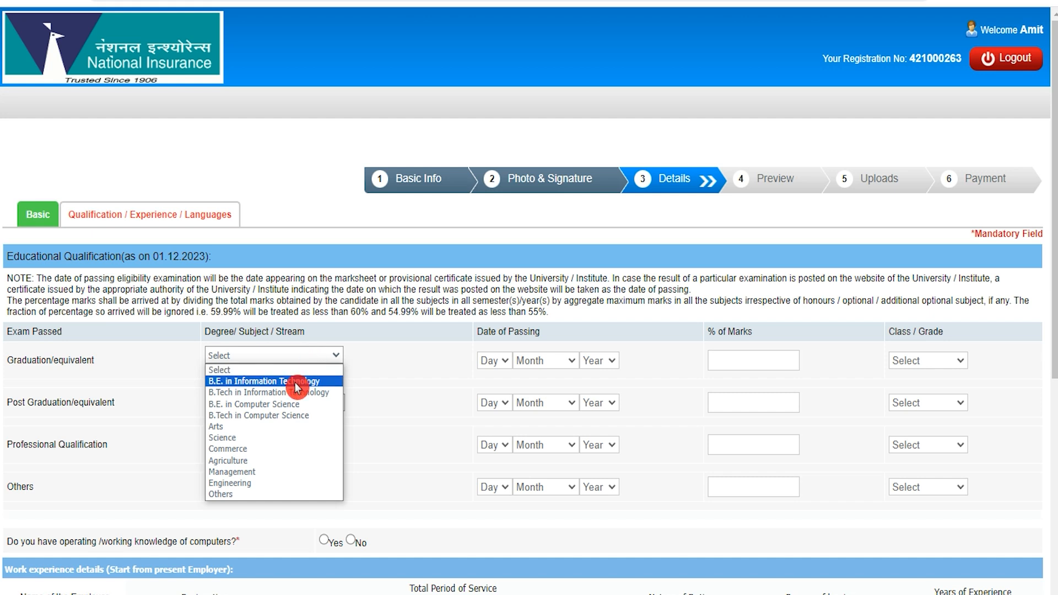
{"action": "left_click", "coordinate": [297, 381]}
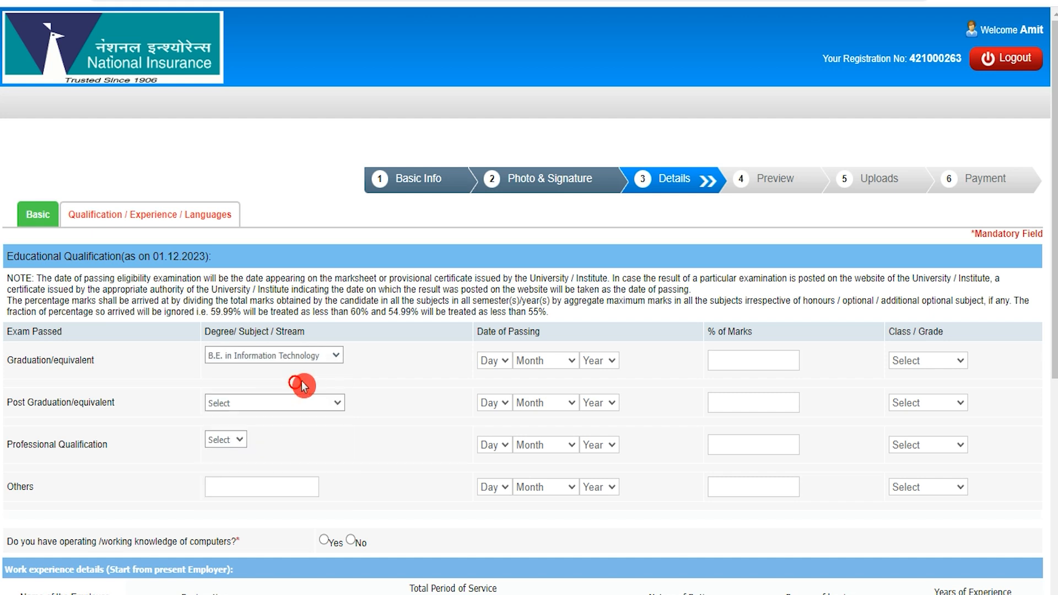
Set the graduation passing date to 13 January 2014.
{"action": "left_click", "coordinate": [492, 364]}
{"action": "left_click", "coordinate": [489, 262]}
{"action": "left_click", "coordinate": [538, 362]}
{"action": "left_click", "coordinate": [566, 392]}
{"action": "left_click", "coordinate": [599, 360]}
{"action": "left_click", "coordinate": [602, 402]}
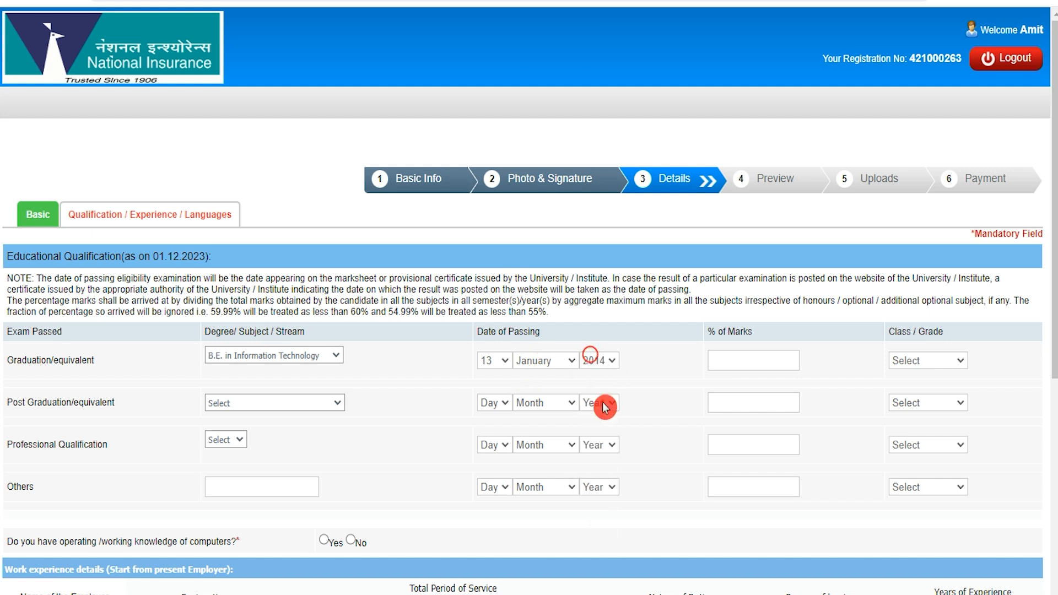
Enter 80 as the graduation % of marks and select First Class.
{"action": "left_click", "coordinate": [751, 360]}
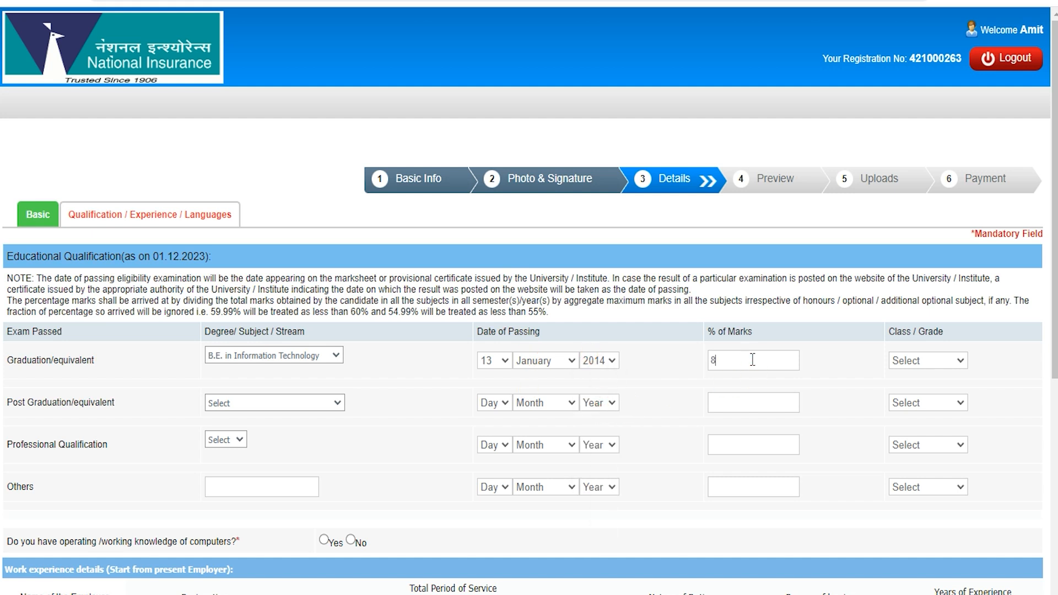
{"action": "left_click", "coordinate": [908, 362]}
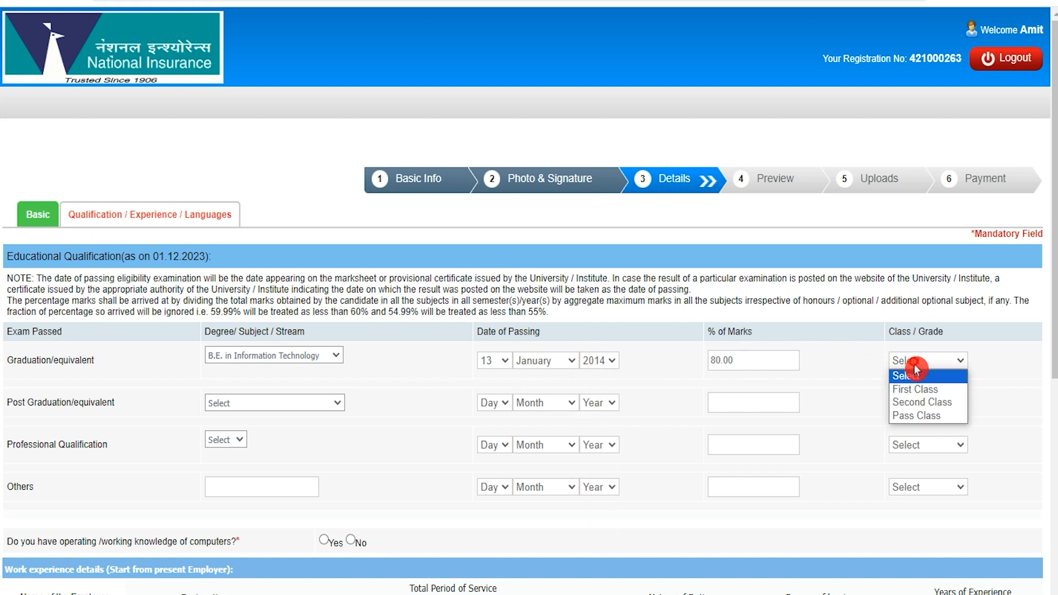
{"action": "left_click", "coordinate": [916, 390]}
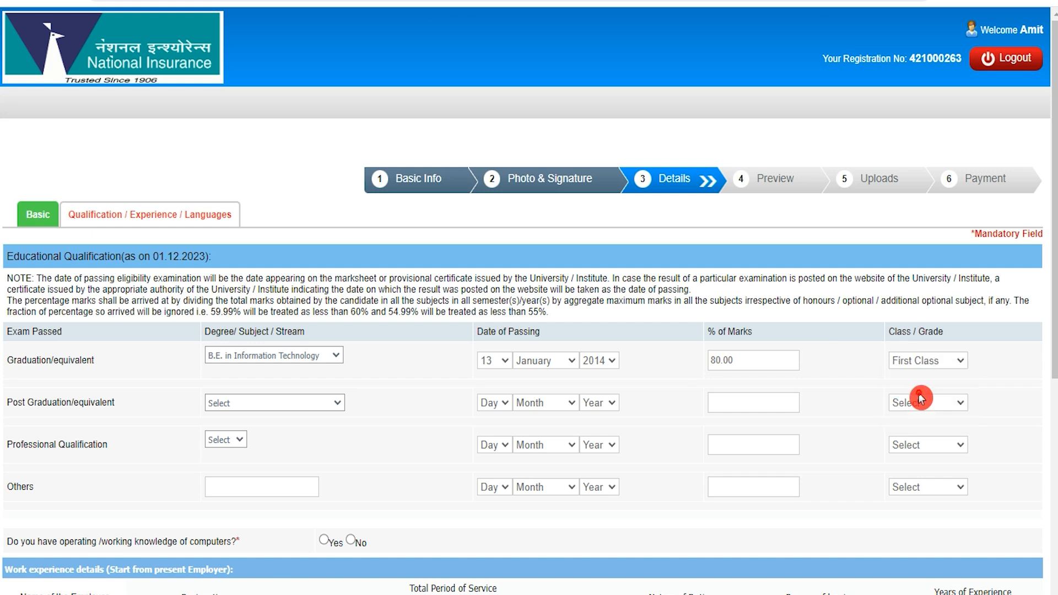
{"action": "left_click", "coordinate": [13, 403]}
{"action": "left_click", "coordinate": [6, 446]}
{"action": "left_click", "coordinate": [11, 445]}
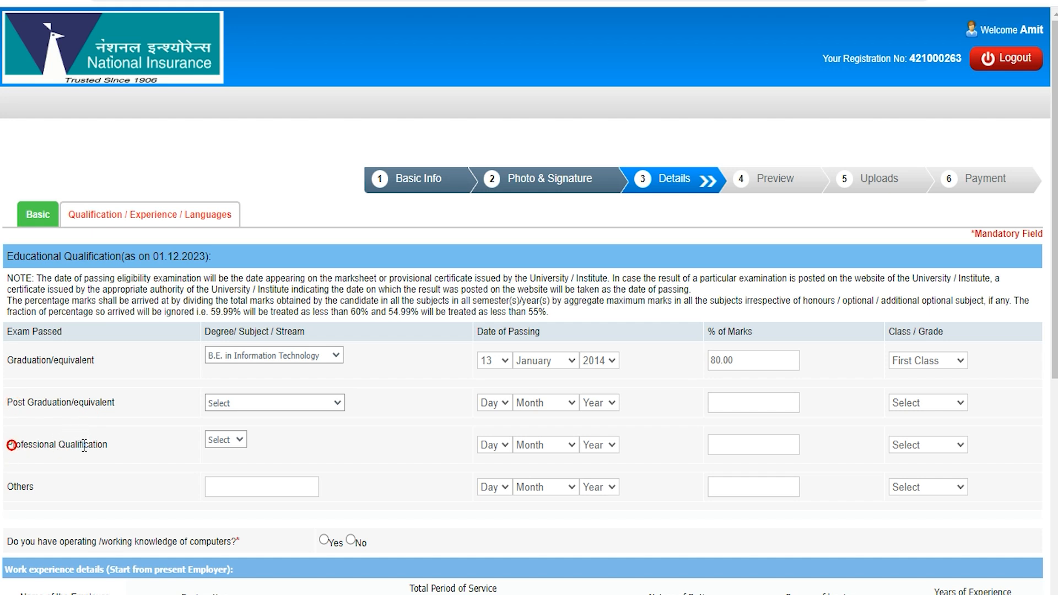
{"action": "left_click", "coordinate": [15, 486]}
{"action": "scroll", "coordinate": [169, 458], "scroll_direction": "down", "scroll_amount": 4}
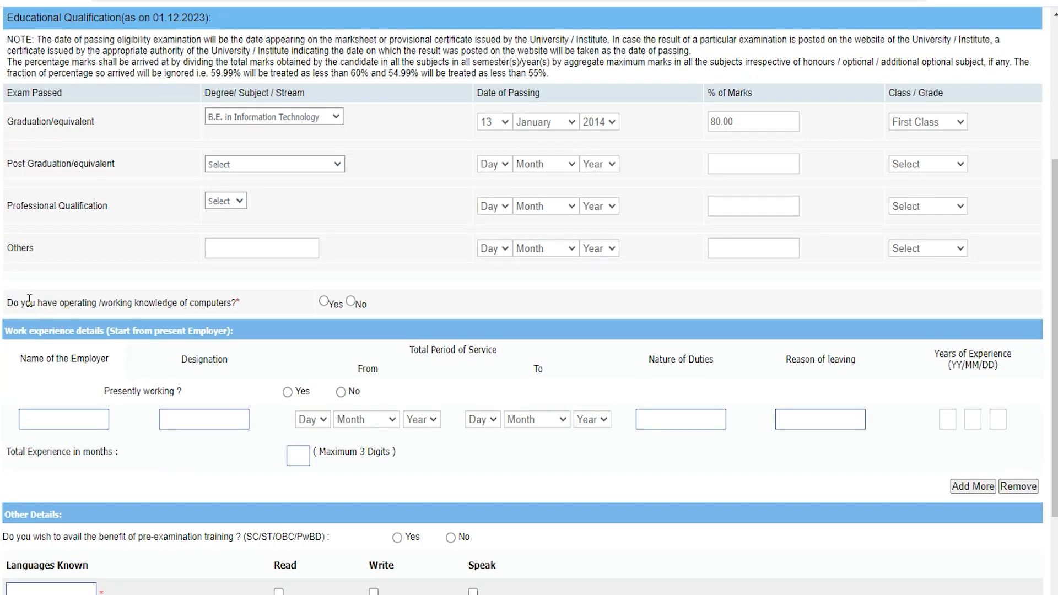
{"action": "left_click", "coordinate": [326, 305]}
{"action": "left_click", "coordinate": [324, 303]}
{"action": "left_click", "coordinate": [353, 303]}
{"action": "left_click", "coordinate": [322, 301]}
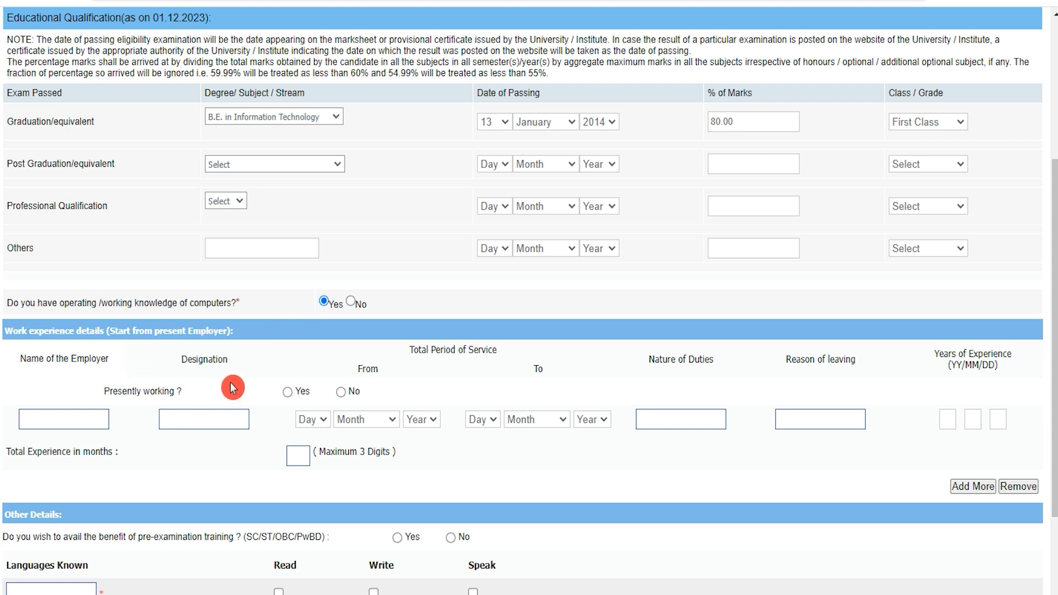
{"action": "scroll", "coordinate": [463, 390], "scroll_direction": "down", "scroll_amount": 2}
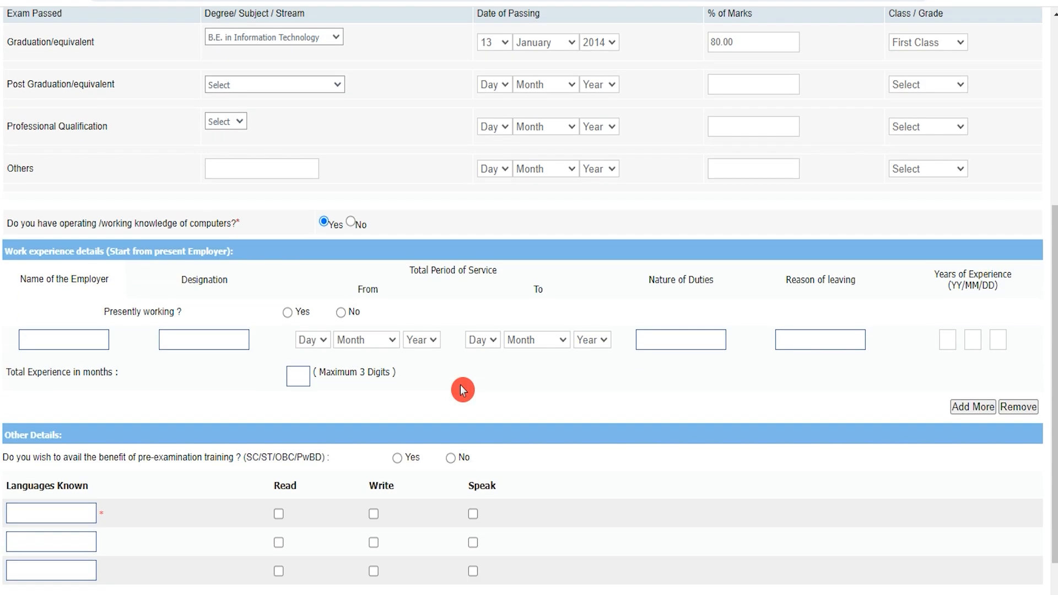
{"action": "left_click", "coordinate": [67, 335]}
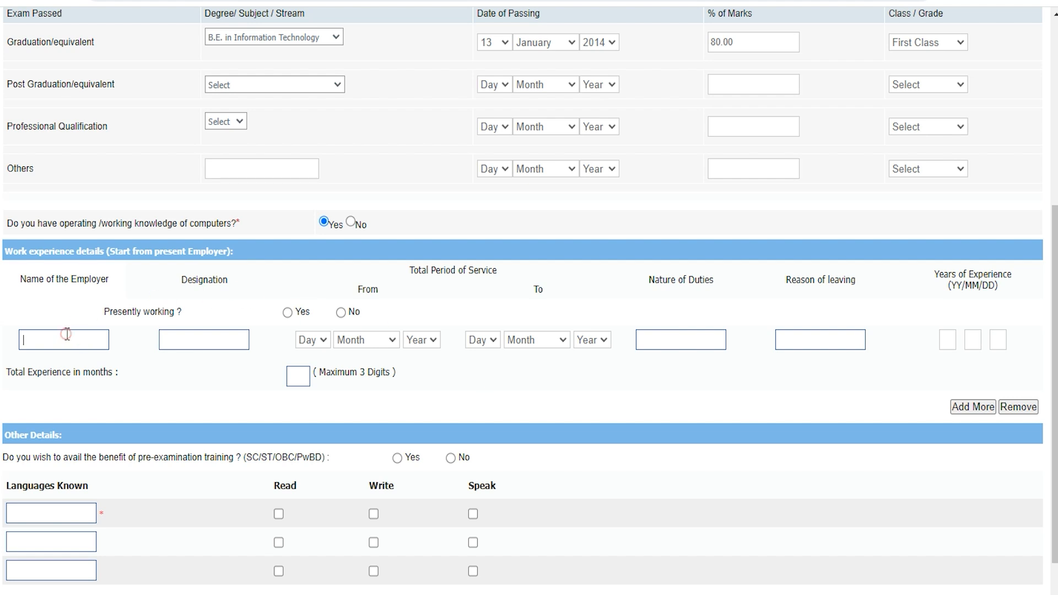
{"action": "left_click", "coordinate": [196, 340]}
{"action": "left_click", "coordinate": [319, 343]}
{"action": "left_click", "coordinate": [384, 342]}
{"action": "left_click", "coordinate": [423, 340]}
{"action": "left_click", "coordinate": [480, 343]}
{"action": "left_click", "coordinate": [538, 341]}
{"action": "left_click", "coordinate": [589, 340]}
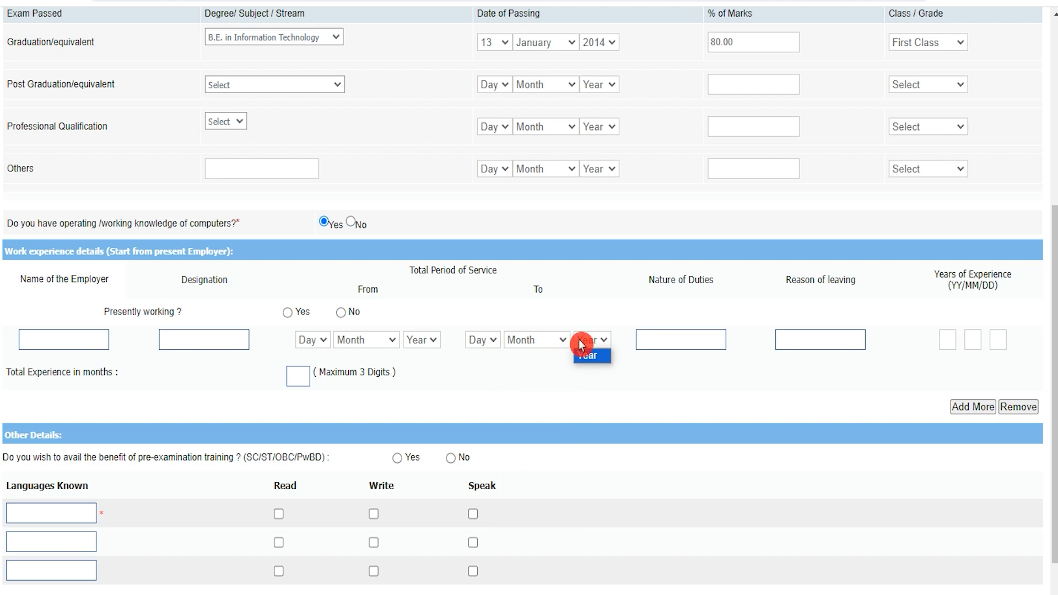
{"action": "left_click", "coordinate": [546, 342]}
{"action": "left_click", "coordinate": [672, 342]}
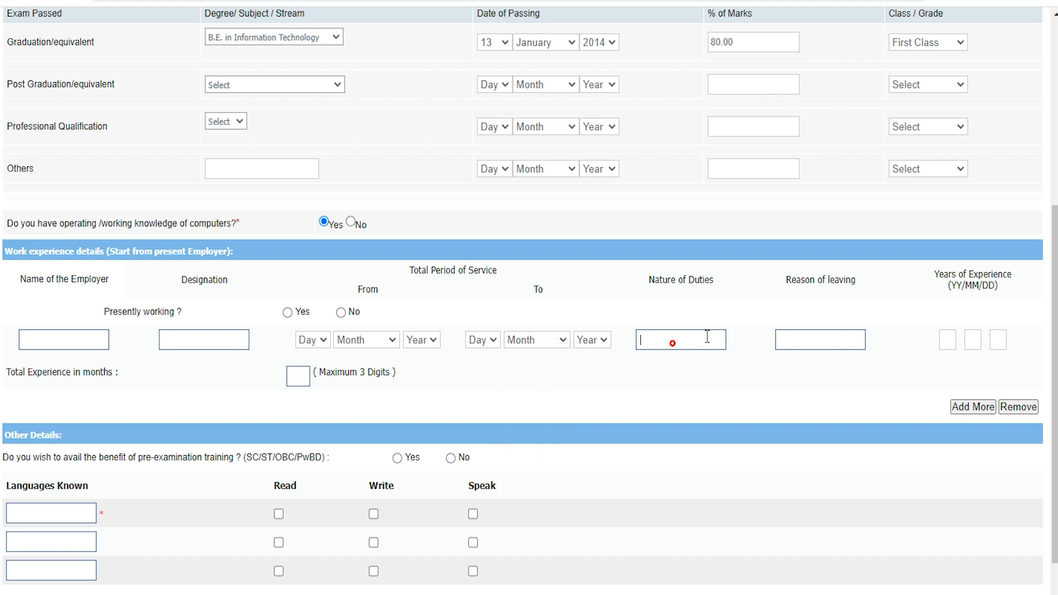
{"action": "left_click", "coordinate": [831, 337]}
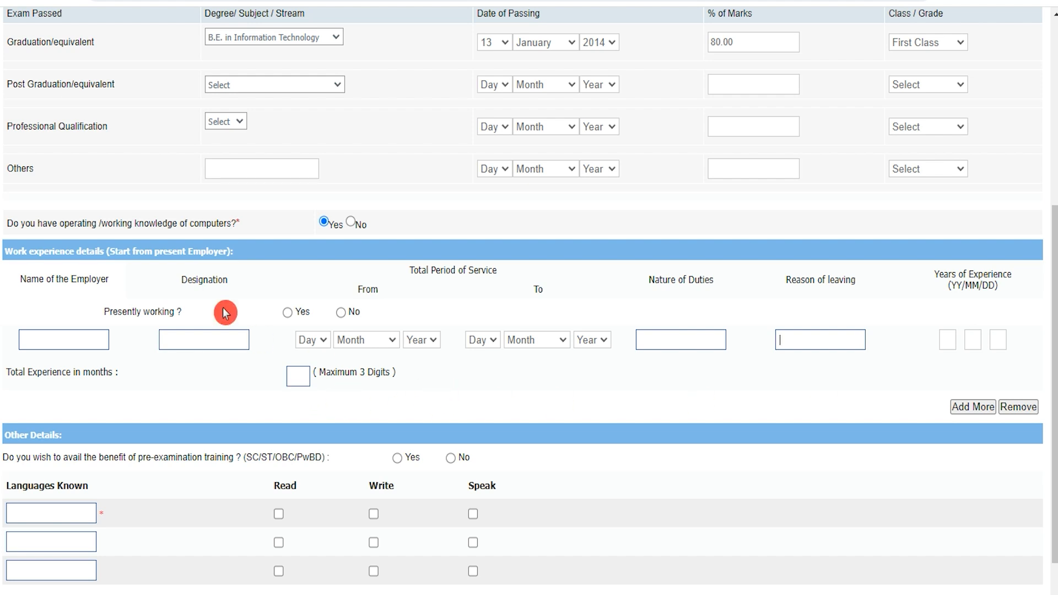
Answer No to pre-examination training and tick Read, Write and Speak for Hindi.
{"action": "scroll", "coordinate": [356, 385], "scroll_direction": "down", "scroll_amount": 2}
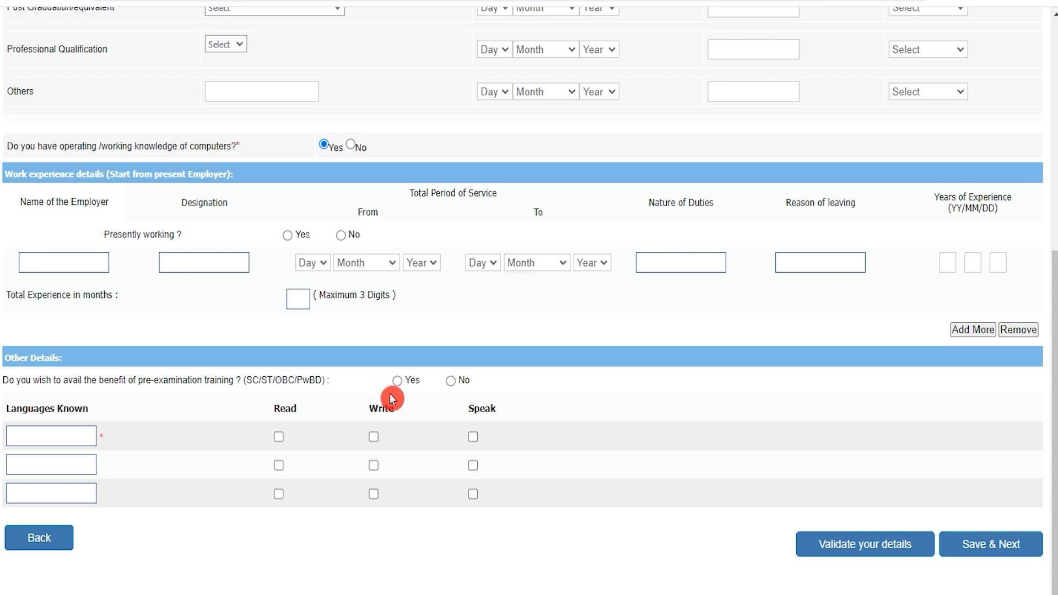
{"action": "left_click", "coordinate": [450, 381]}
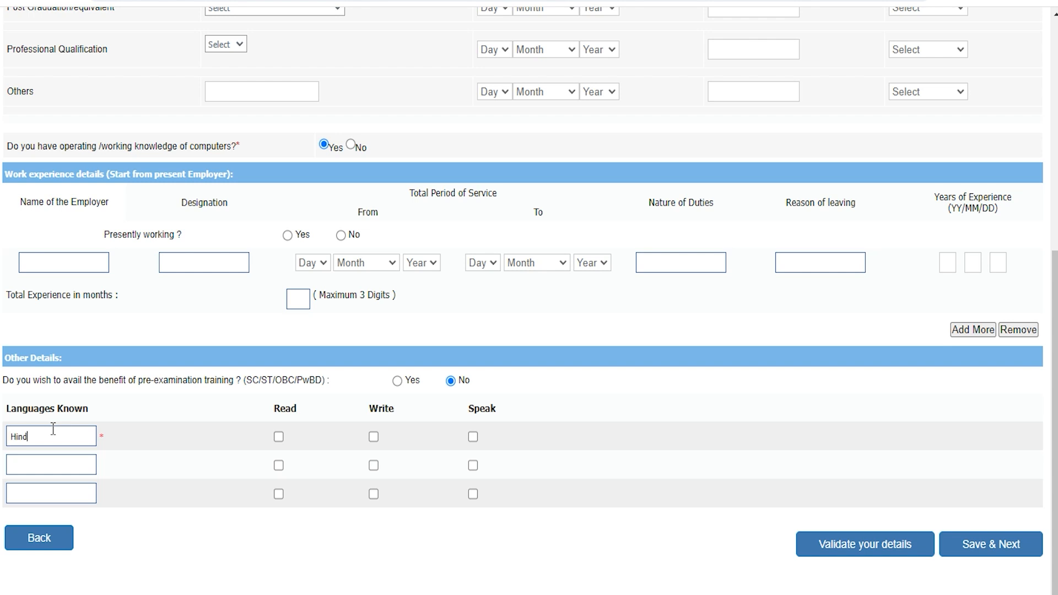
{"action": "left_click", "coordinate": [278, 437]}
{"action": "left_click", "coordinate": [374, 436]}
{"action": "left_click", "coordinate": [473, 437]}
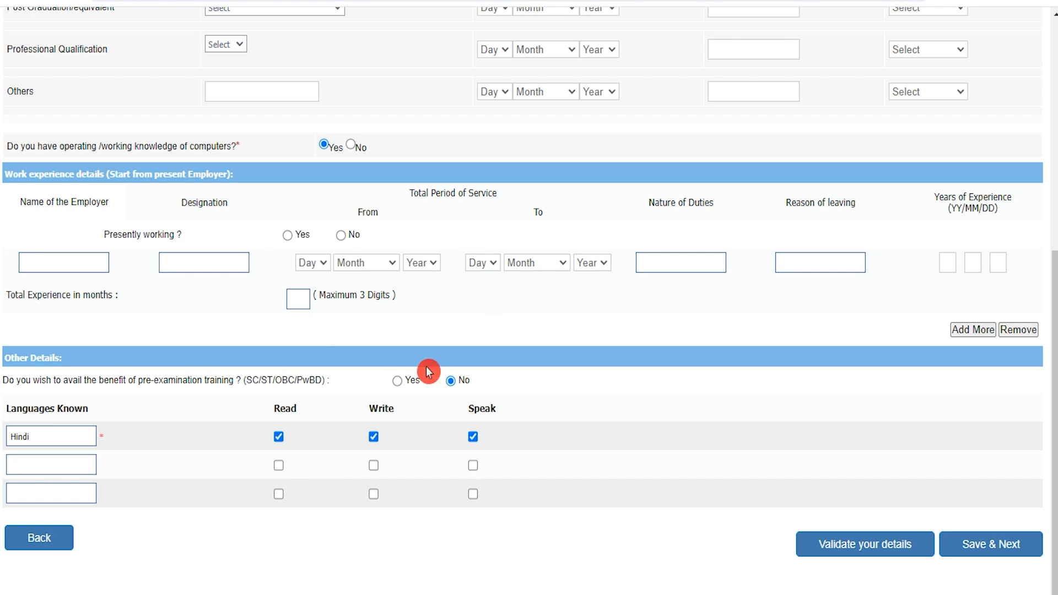
Save the personal details and proceed to the application preview.
{"action": "scroll", "coordinate": [429, 374], "scroll_direction": "up", "scroll_amount": 4}
{"action": "scroll", "coordinate": [428, 373], "scroll_direction": "down", "scroll_amount": 4}
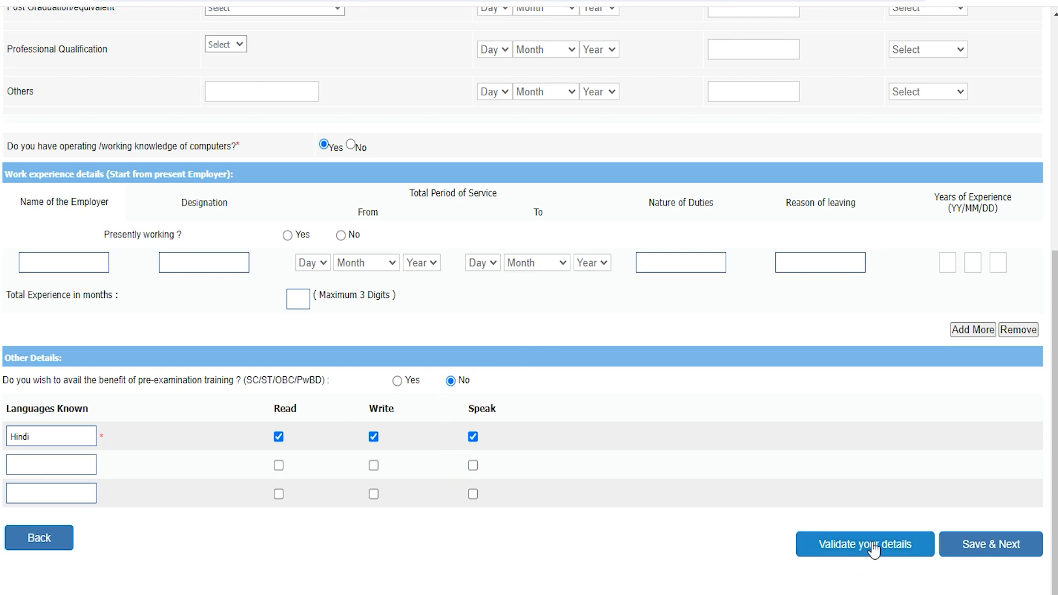
{"action": "left_click", "coordinate": [972, 558]}
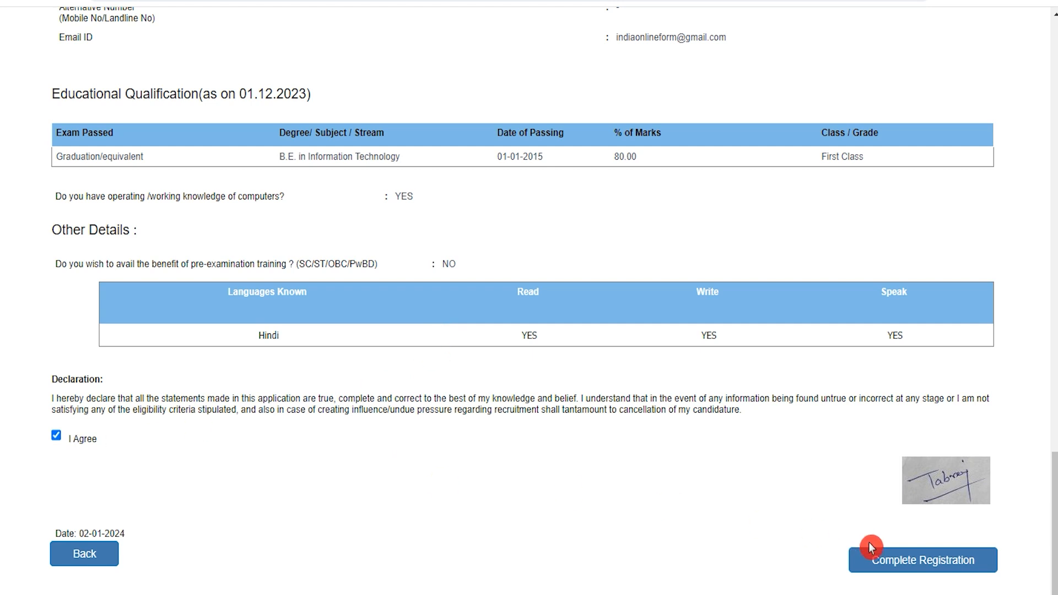
Complete the registration and review the thumb impression and handwritten declaration upload requirements.
{"action": "left_click", "coordinate": [909, 562]}
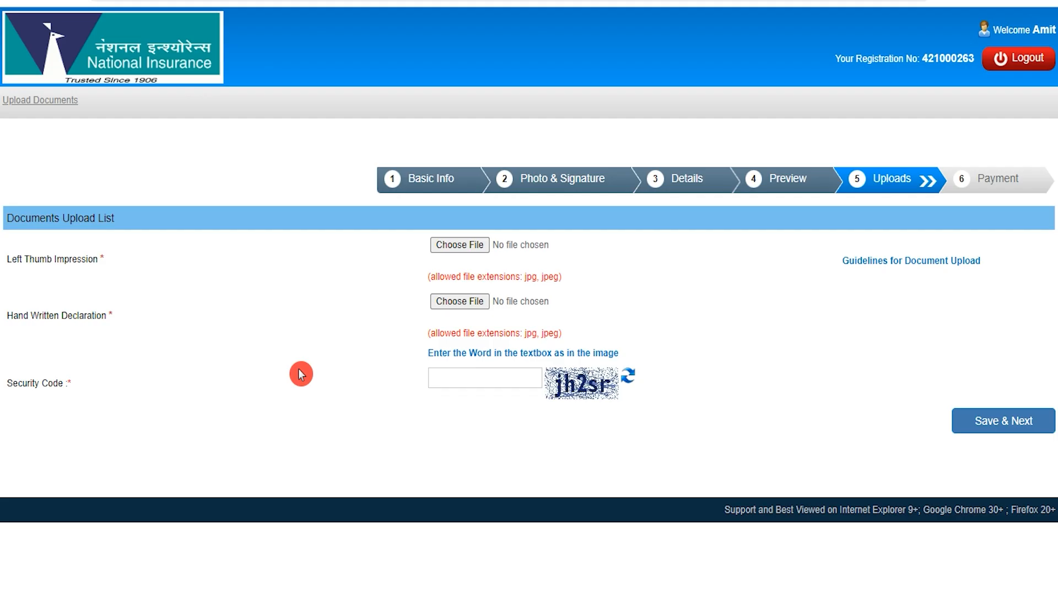
{"action": "left_click_drag", "start_coordinate": [15, 259], "coordinate": [81, 256]}
{"action": "left_click_drag", "start_coordinate": [18, 315], "coordinate": [92, 312]}
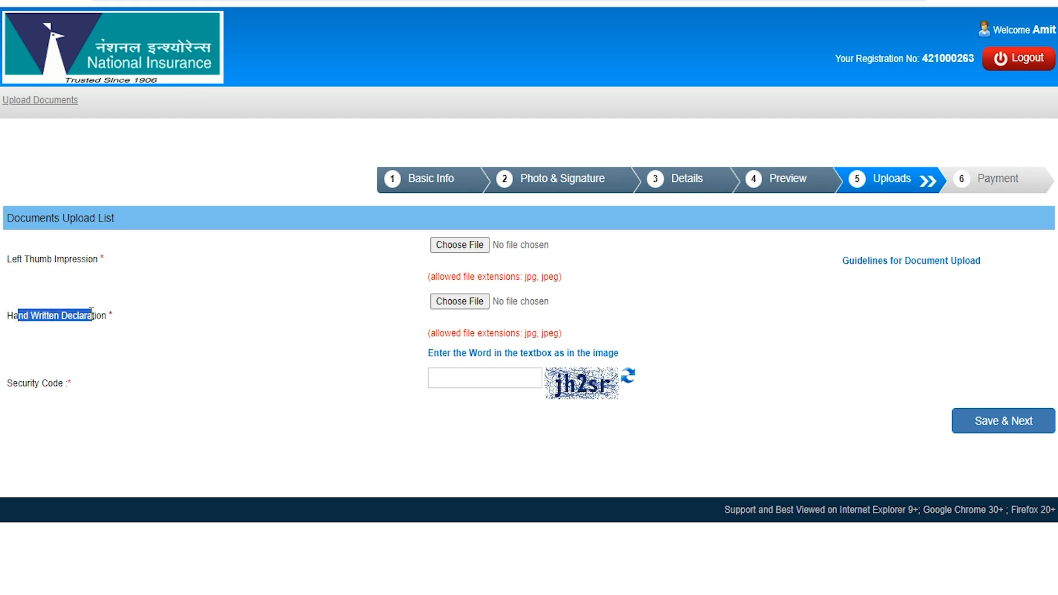
Try the thumb impression file picker, cancel it, and clear the text highlight.
{"action": "left_click", "coordinate": [475, 244]}
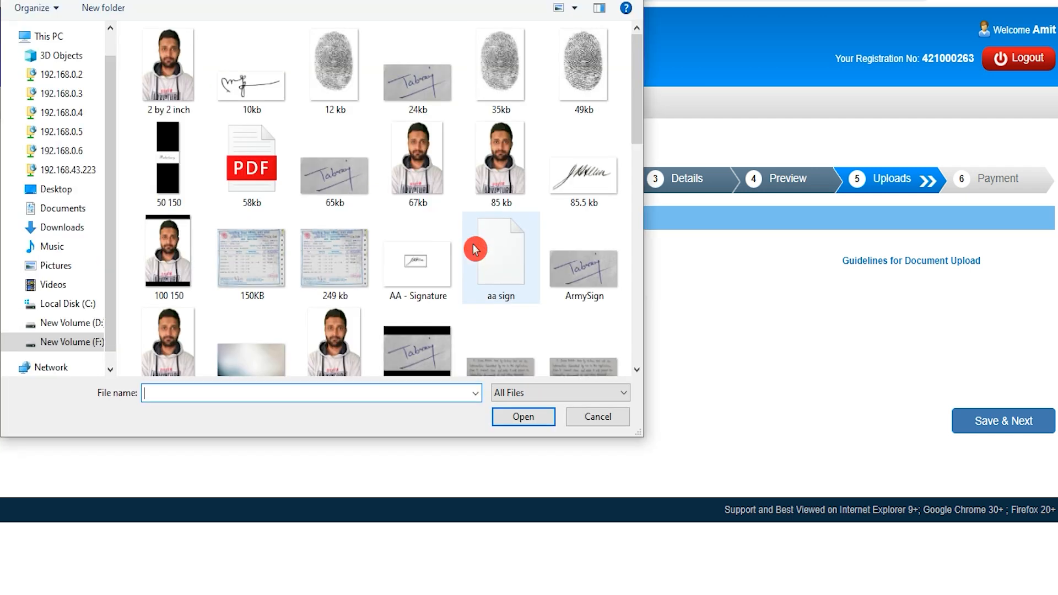
{"action": "left_click", "coordinate": [594, 419]}
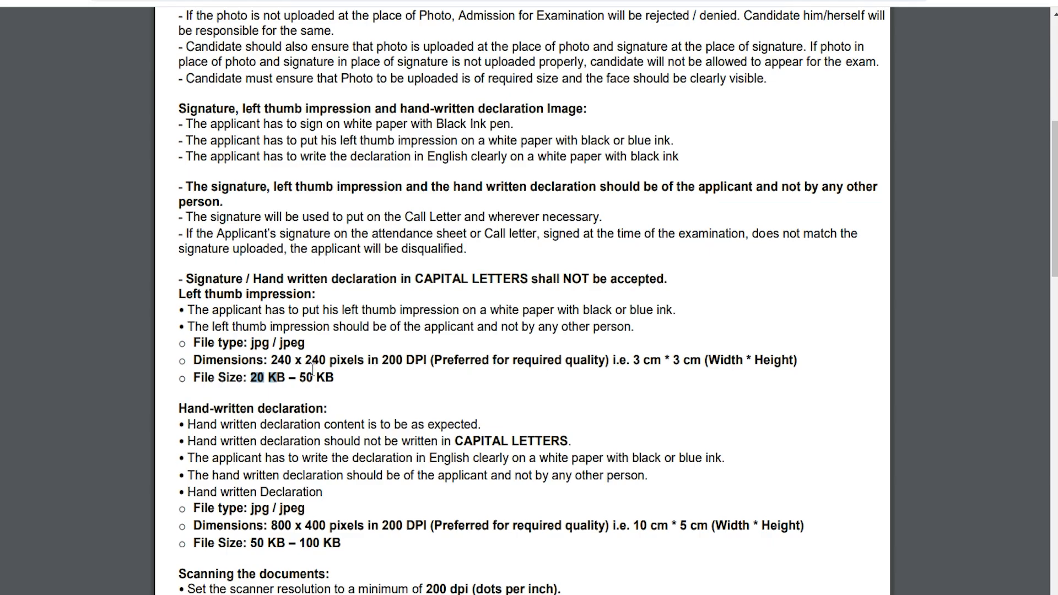
{"action": "left_click", "coordinate": [264, 381]}
Highlight the thumb impression size limit, the declaration's 50–100 KB limit and jpg/jpeg type.
{"action": "left_click_drag", "start_coordinate": [250, 377], "coordinate": [317, 379]}
{"action": "left_click_drag", "start_coordinate": [187, 411], "coordinate": [282, 411]}
{"action": "left_click_drag", "start_coordinate": [251, 543], "coordinate": [334, 546]}
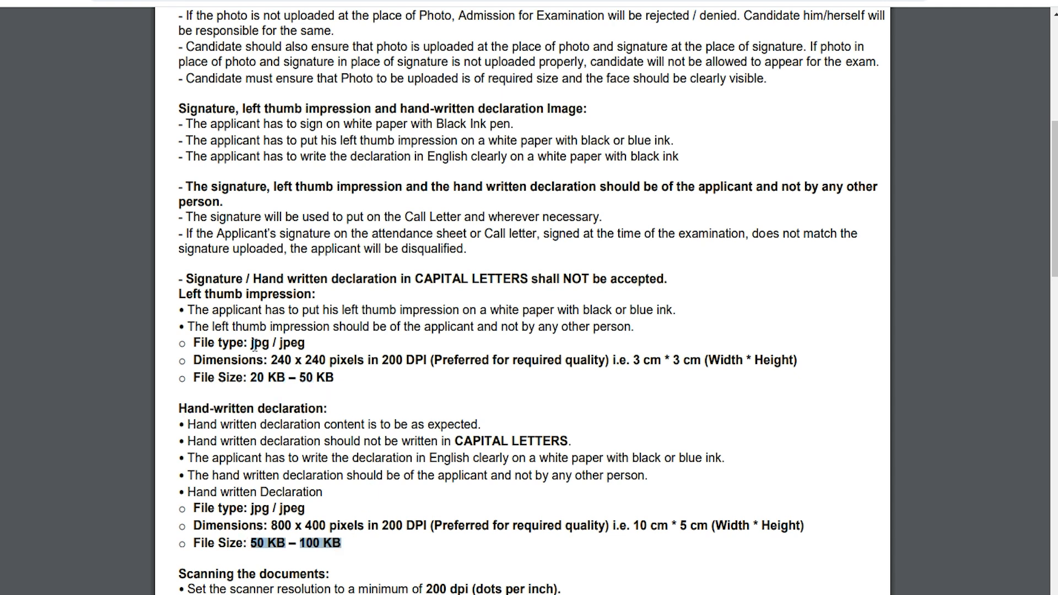
{"action": "left_click_drag", "start_coordinate": [251, 343], "coordinate": [299, 344]}
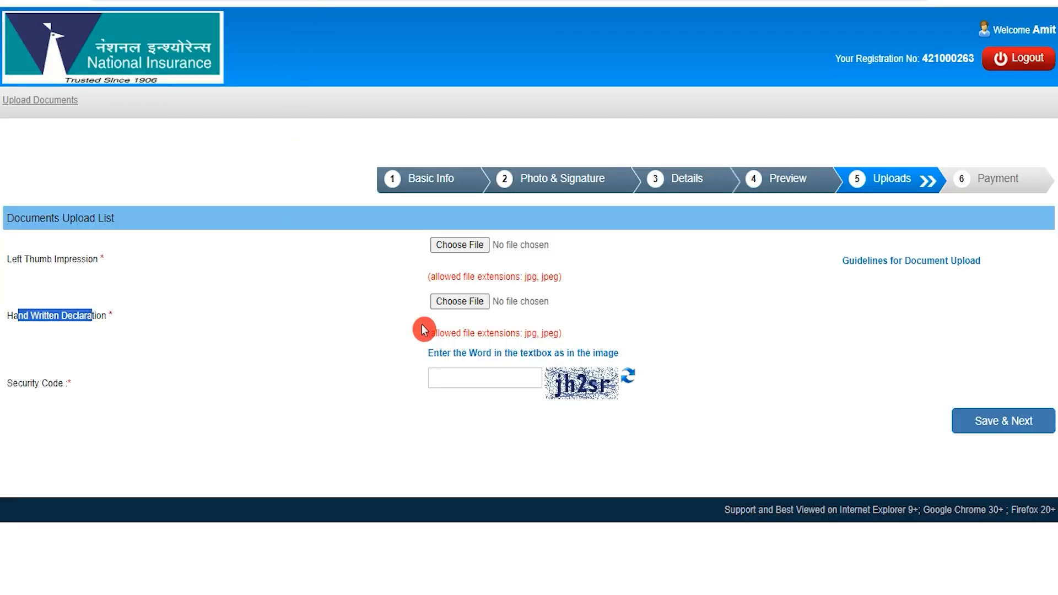
Skip the thumb impression upload, enter the security code and continue to the 250.00 Payment step.
{"action": "left_click", "coordinate": [473, 247]}
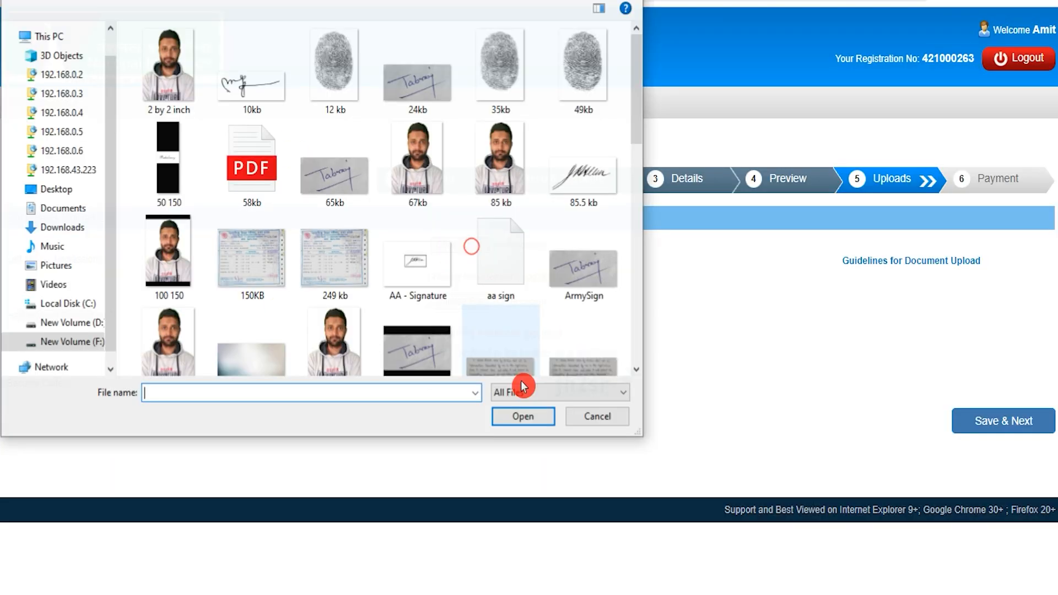
{"action": "left_click", "coordinate": [592, 416]}
{"action": "left_click", "coordinate": [472, 428]}
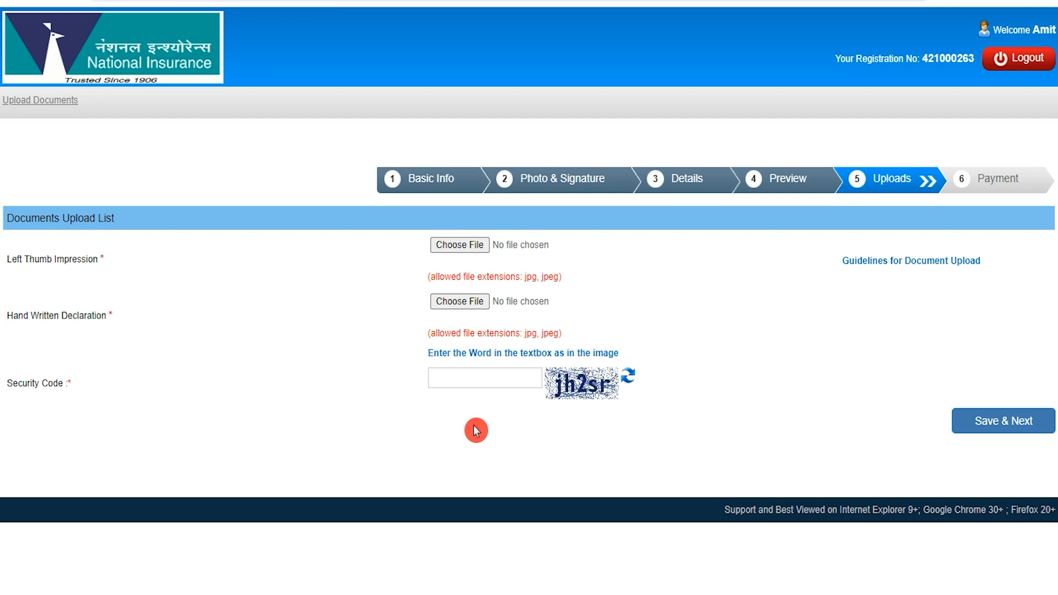
{"action": "left_click", "coordinate": [473, 371]}
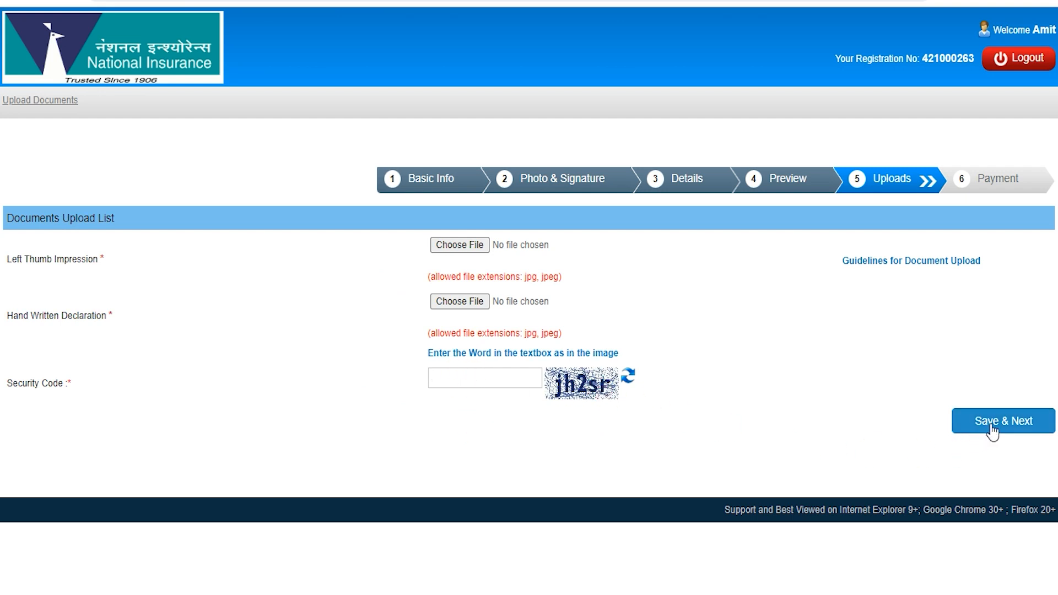
{"action": "left_click", "coordinate": [638, 225]}
{"action": "left_click", "coordinate": [429, 323]}
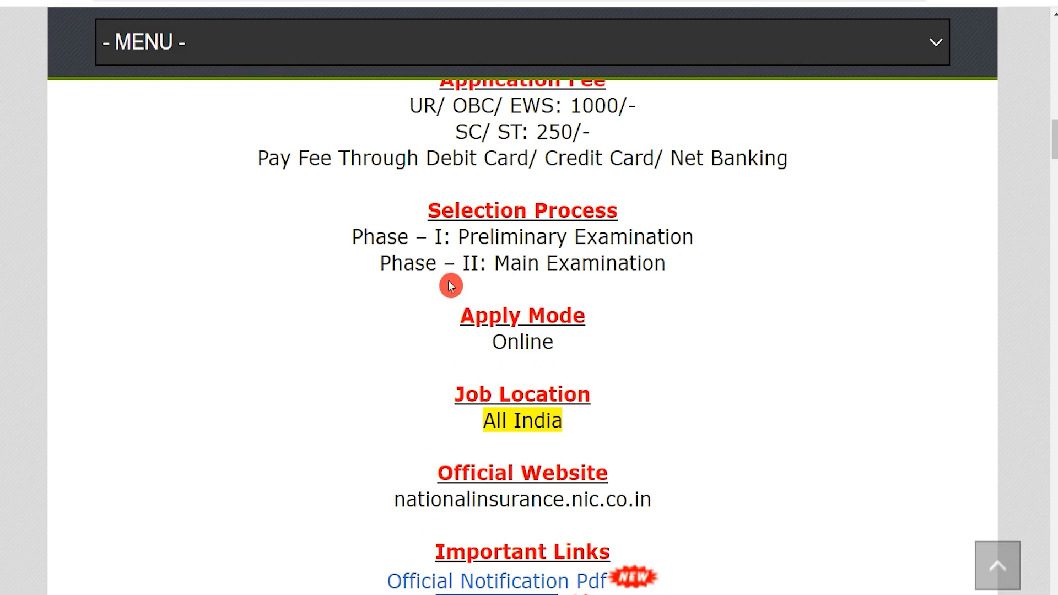
{"action": "scroll", "coordinate": [450, 286], "scroll_direction": "up", "scroll_amount": 4}
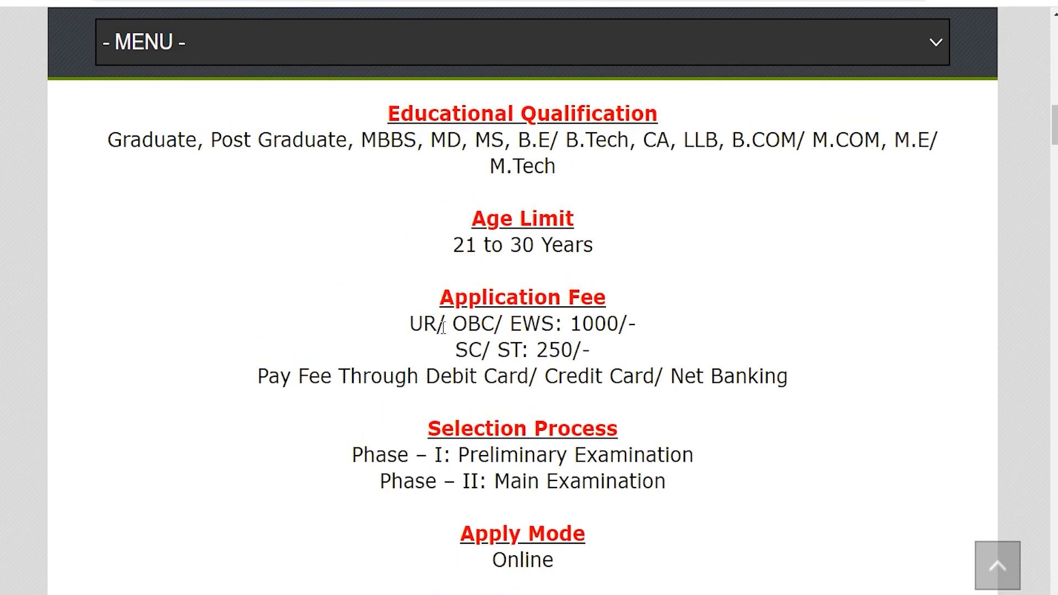
Highlight the UR/OBC/EWS category and its 1000 application fee.
{"action": "left_click_drag", "start_coordinate": [416, 322], "coordinate": [628, 325]}
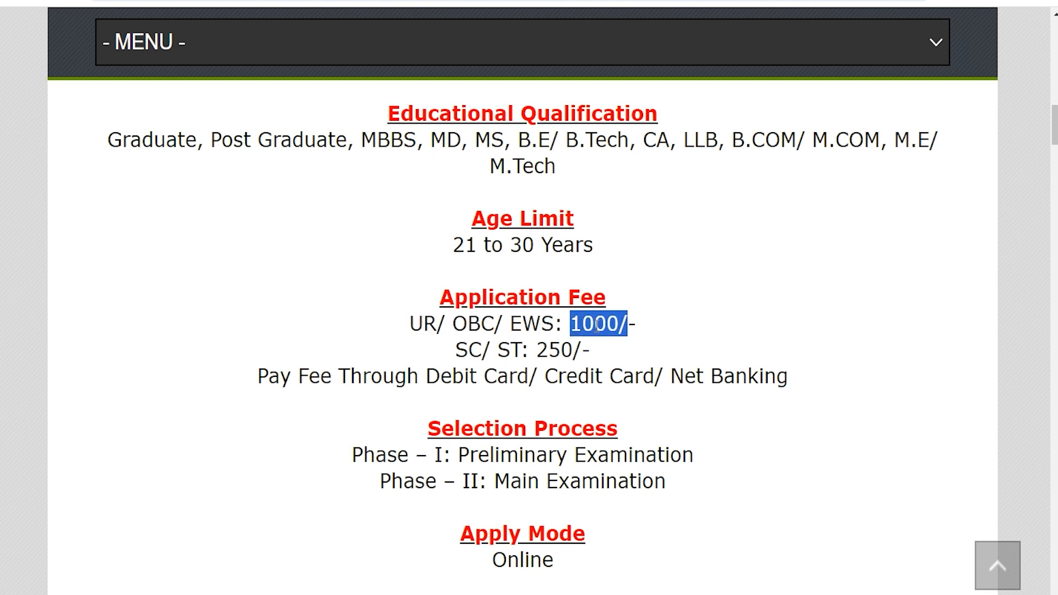
{"action": "left_click_drag", "start_coordinate": [456, 352], "coordinate": [560, 349]}
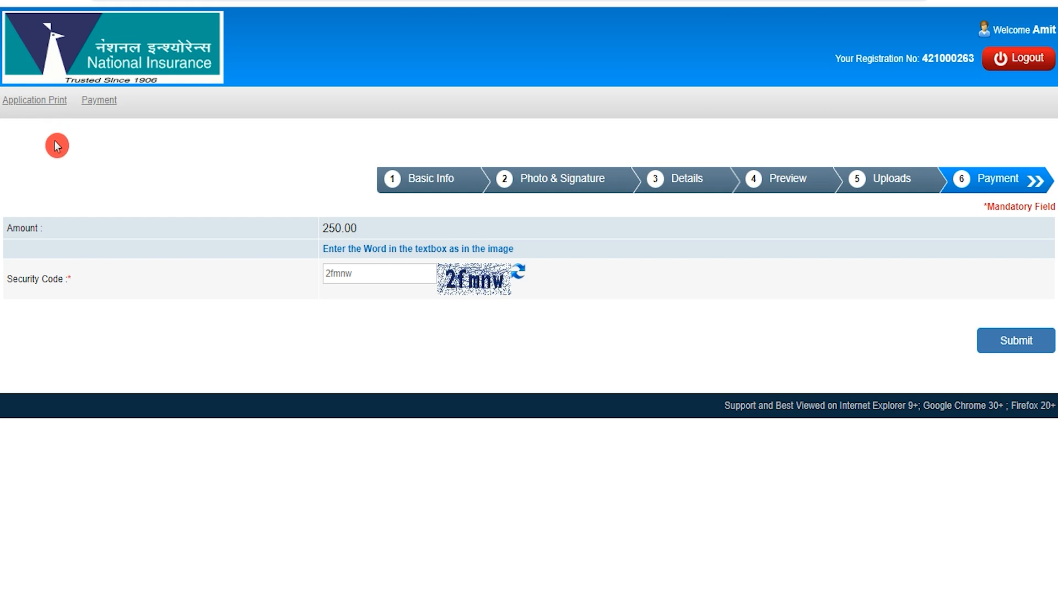
Submit the ₹250.00 fee and choose Debit Card as the BillDesk payment method.
{"action": "left_click", "coordinate": [1030, 344]}
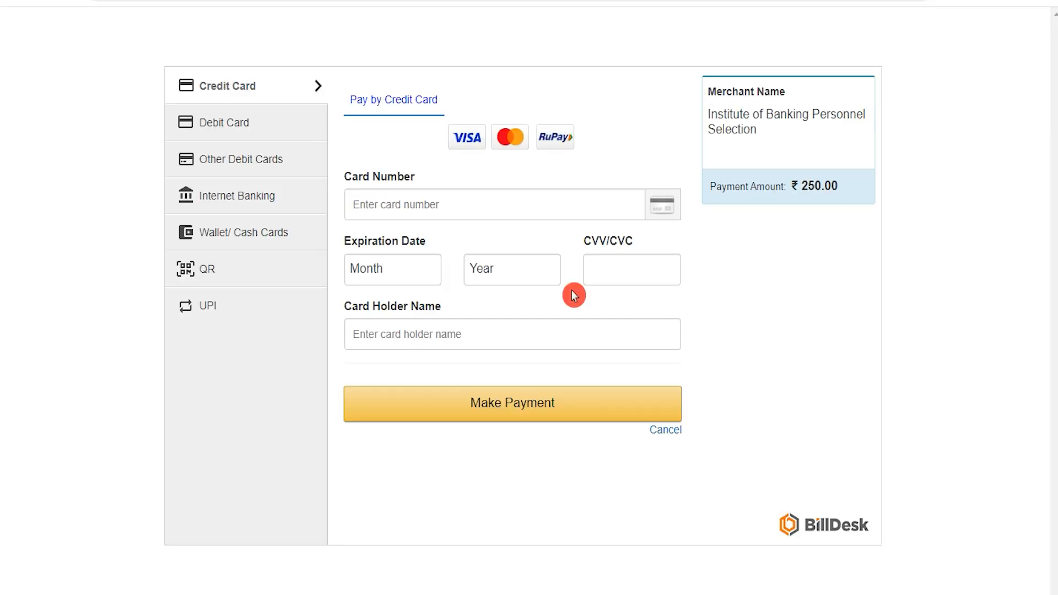
{"action": "left_click", "coordinate": [237, 124]}
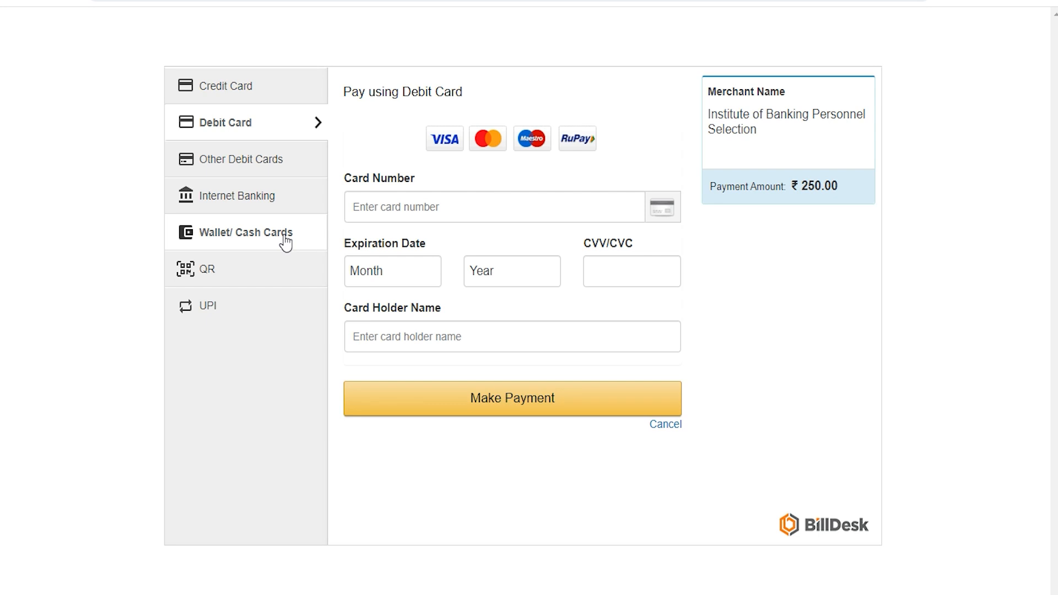
{"action": "left_click", "coordinate": [236, 119]}
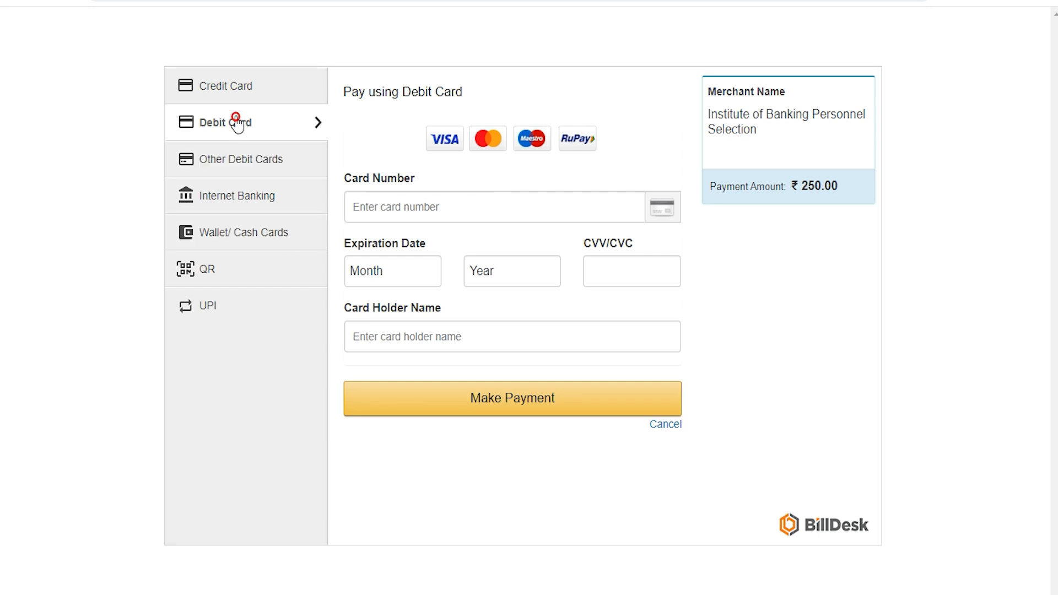
{"action": "left_click", "coordinate": [399, 202]}
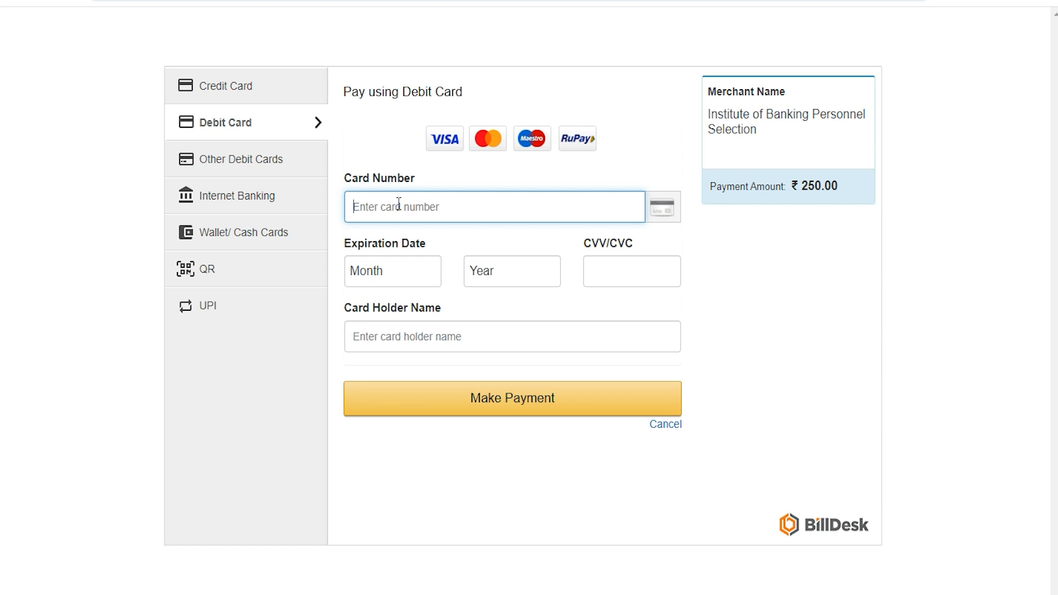
Set the card expiry to 01 (Jan) 2029, then enter the CVV and card holder's name.
{"action": "left_click", "coordinate": [409, 282]}
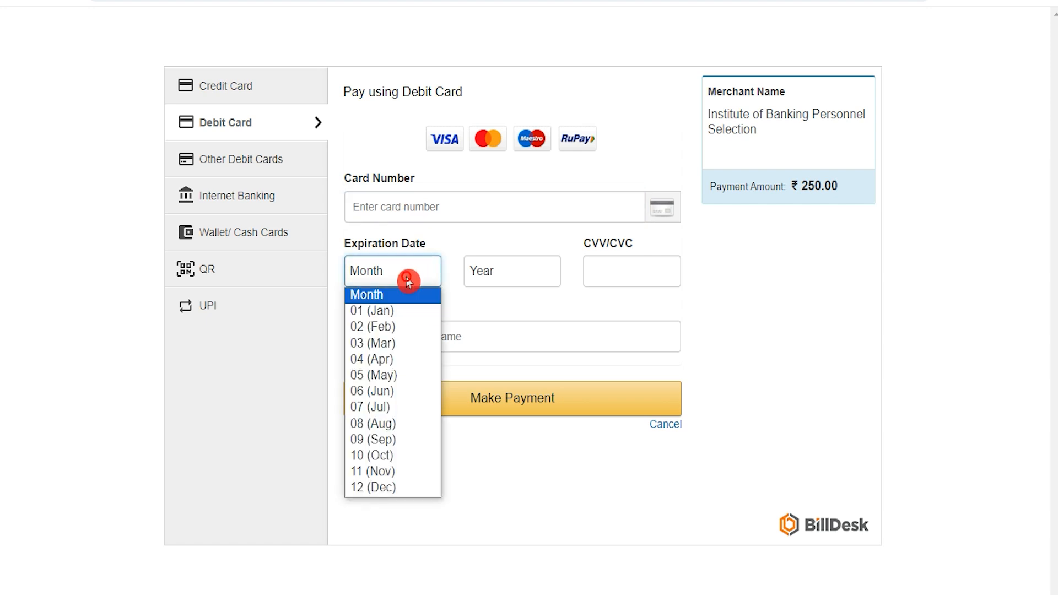
{"action": "left_click", "coordinate": [406, 307]}
{"action": "left_click", "coordinate": [503, 271]}
{"action": "left_click", "coordinate": [501, 405]}
{"action": "left_click", "coordinate": [634, 265]}
{"action": "left_click", "coordinate": [473, 339]}
{"action": "type", "text": "amit"}
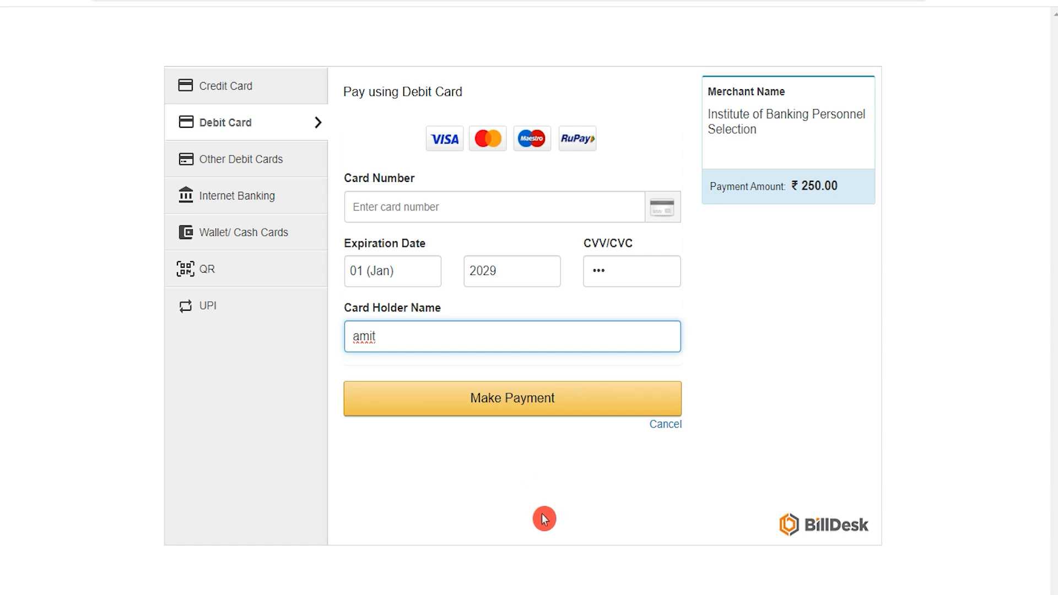
{"action": "left_click", "coordinate": [430, 1]}
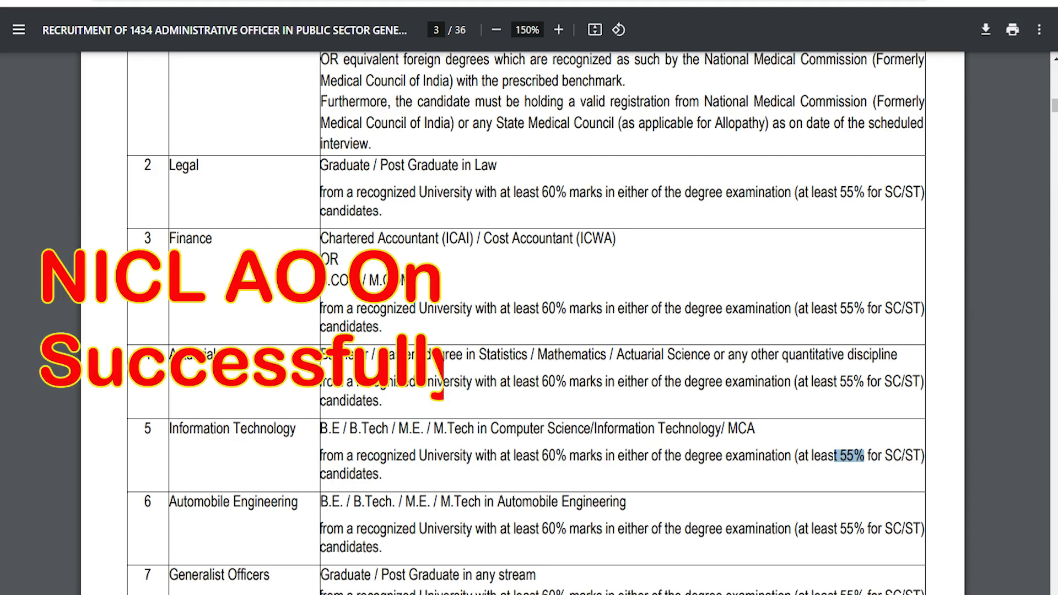